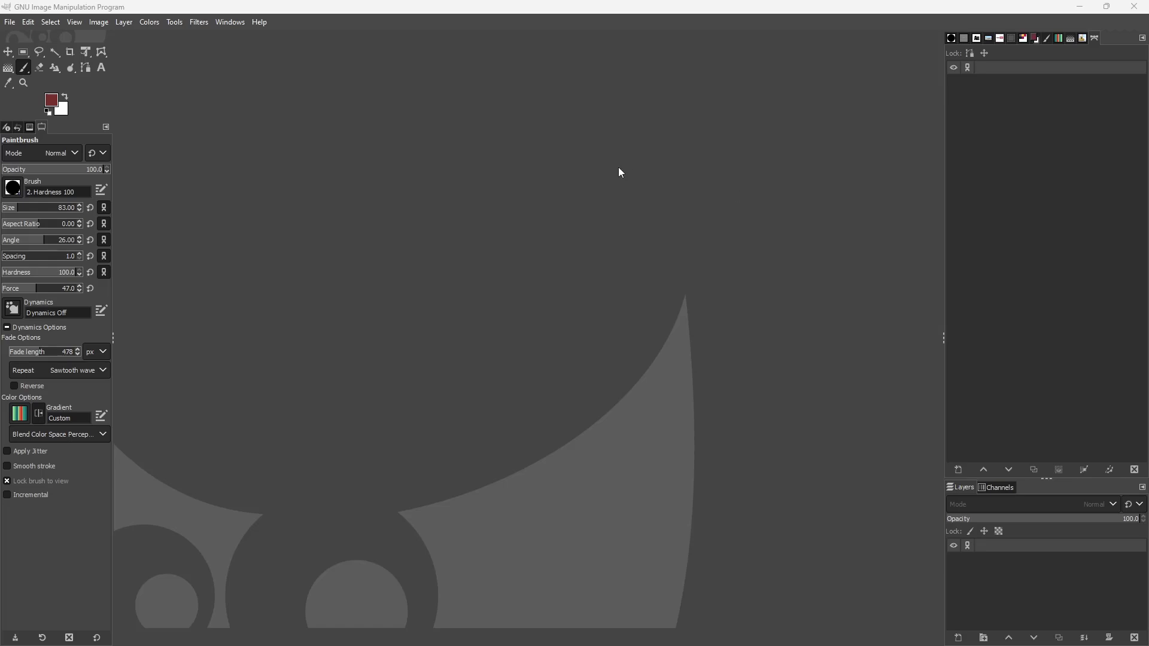
Start a new image at the default 1920x1080 size with a white background
click(10, 21)
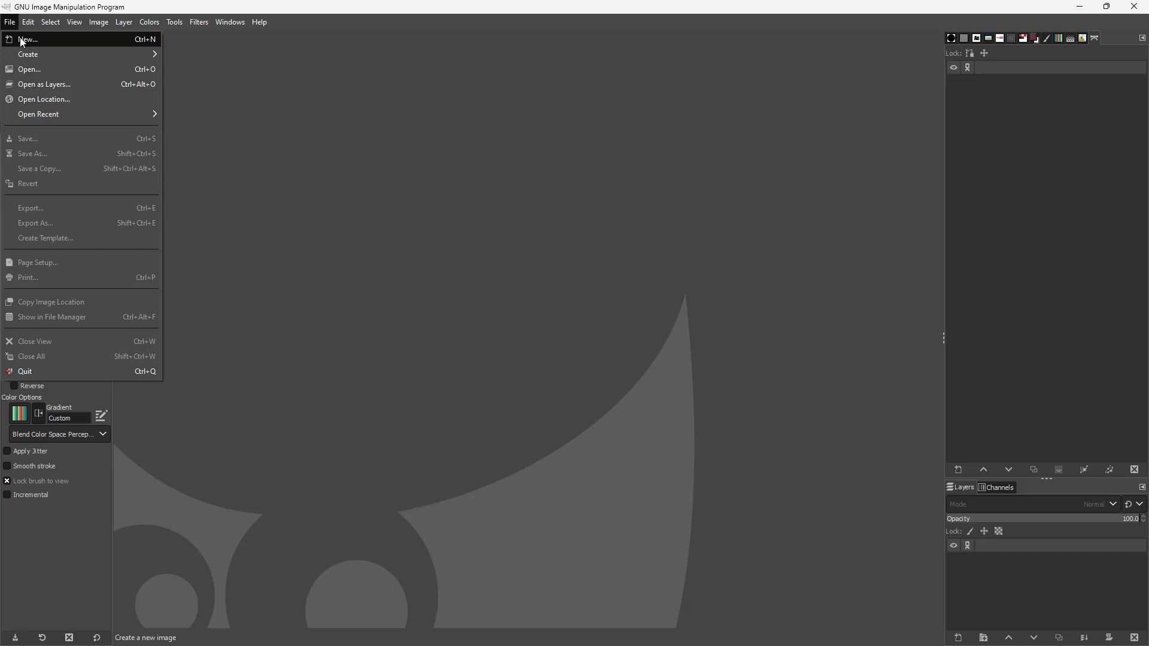
click(21, 38)
click(530, 274)
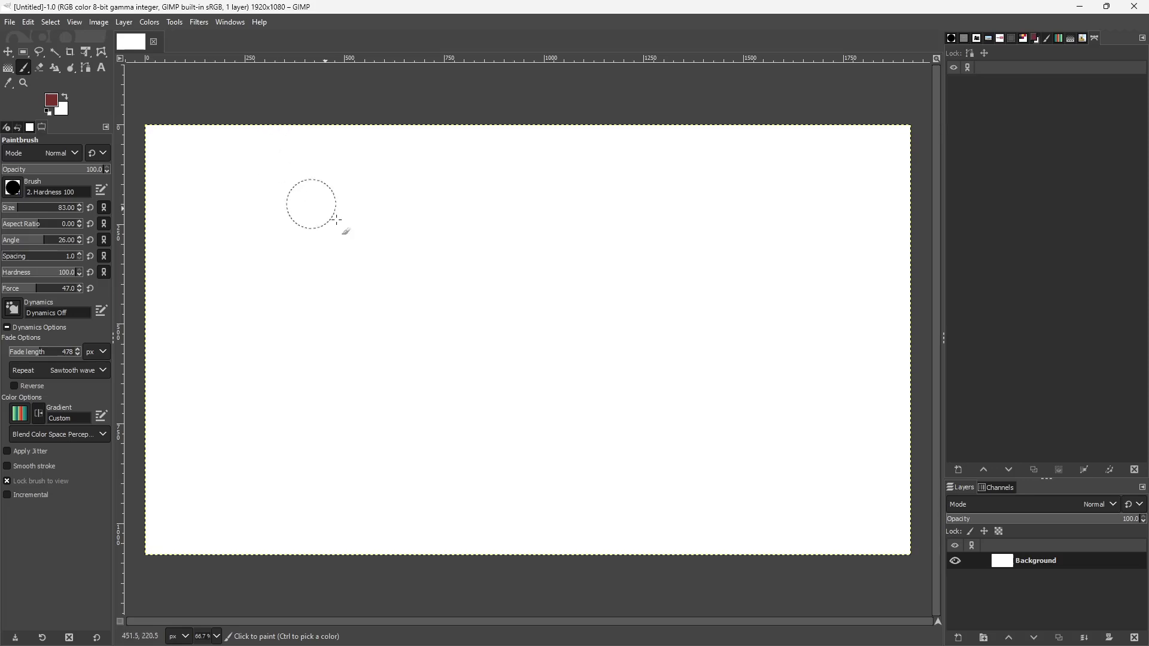
Add a new 200x200 layer named TutorTube1
click(959, 638)
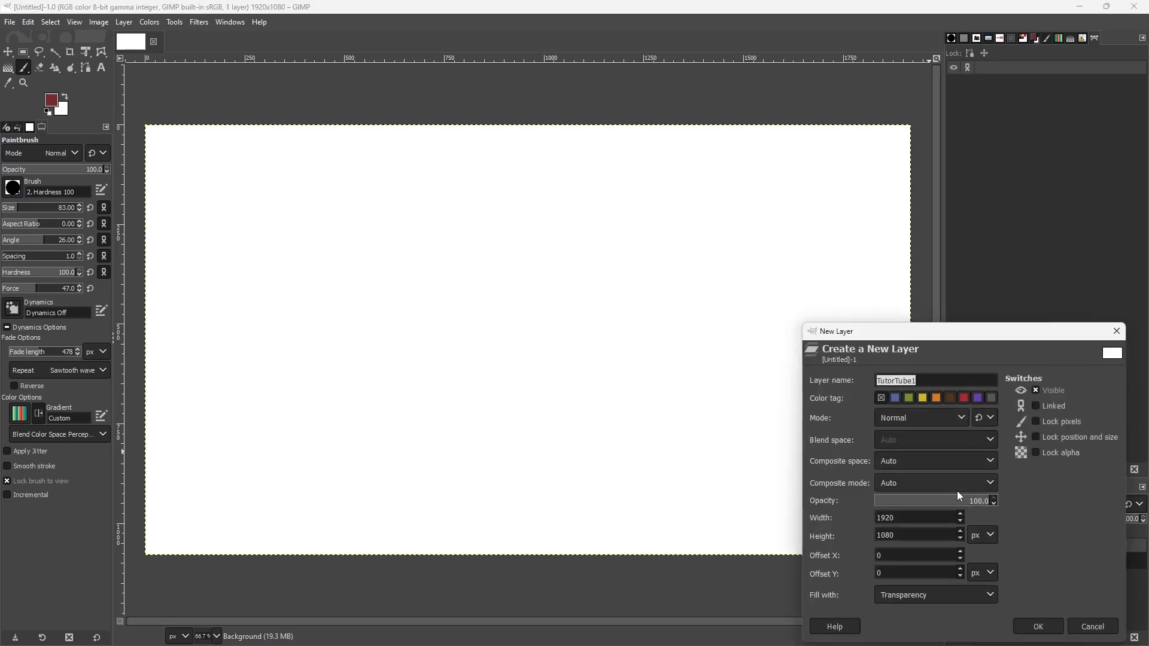
click(884, 518)
text(20)
drag(922, 536, 835, 532)
text(200)
click(1040, 637)
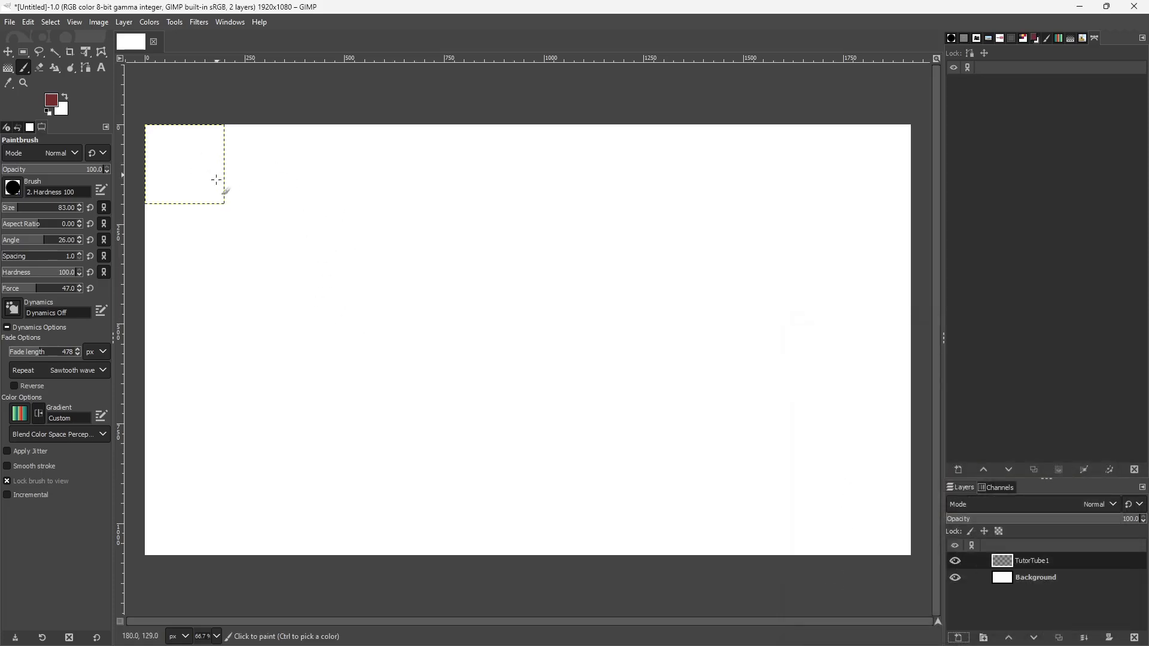
Fill the layer with dark red and move the square toward the canvas centre
key(ctrl+comma)
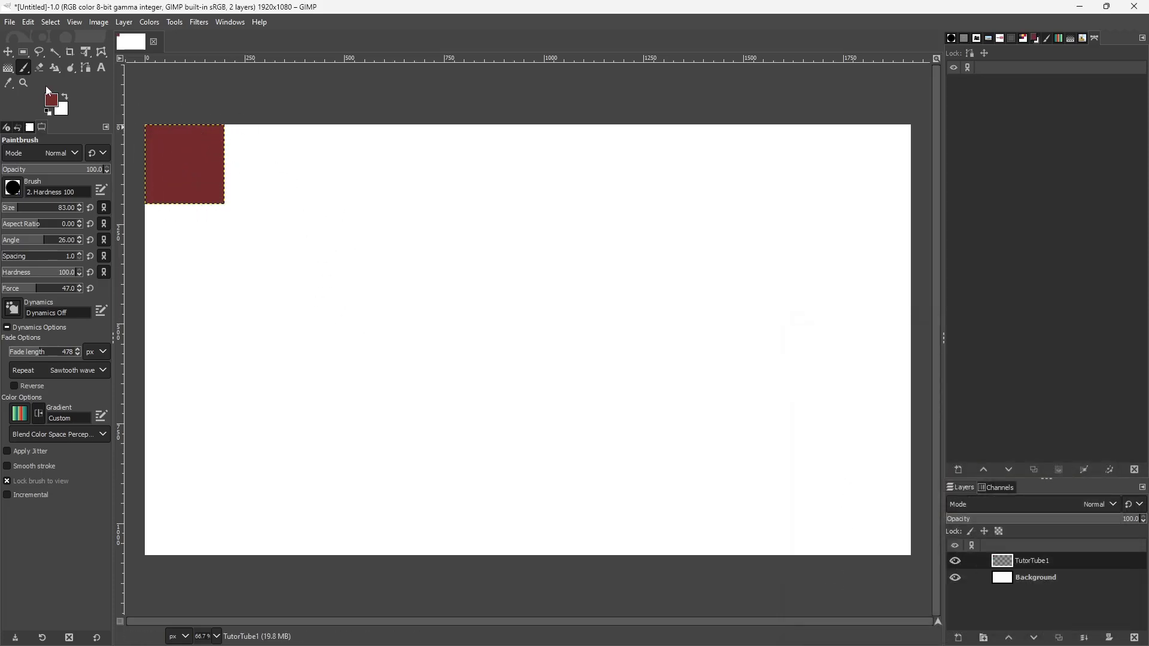
click(8, 51)
drag(181, 169, 513, 288)
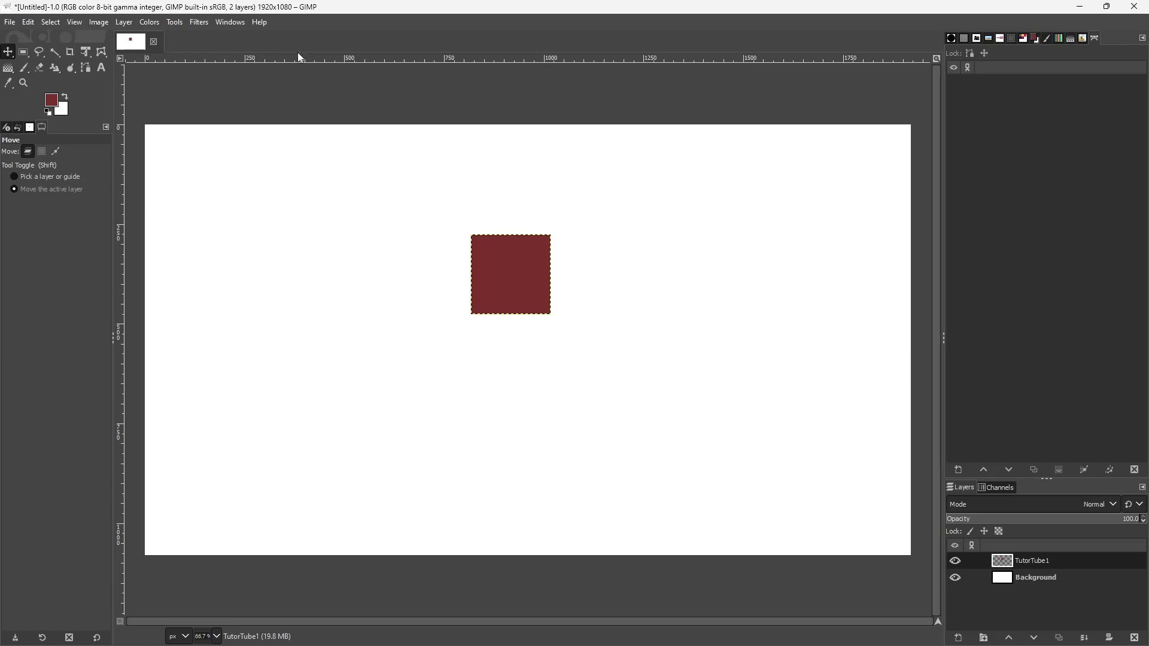
Add a horizontal guide at 50% and drop the red square so its bottom edge touches it
click(102, 24)
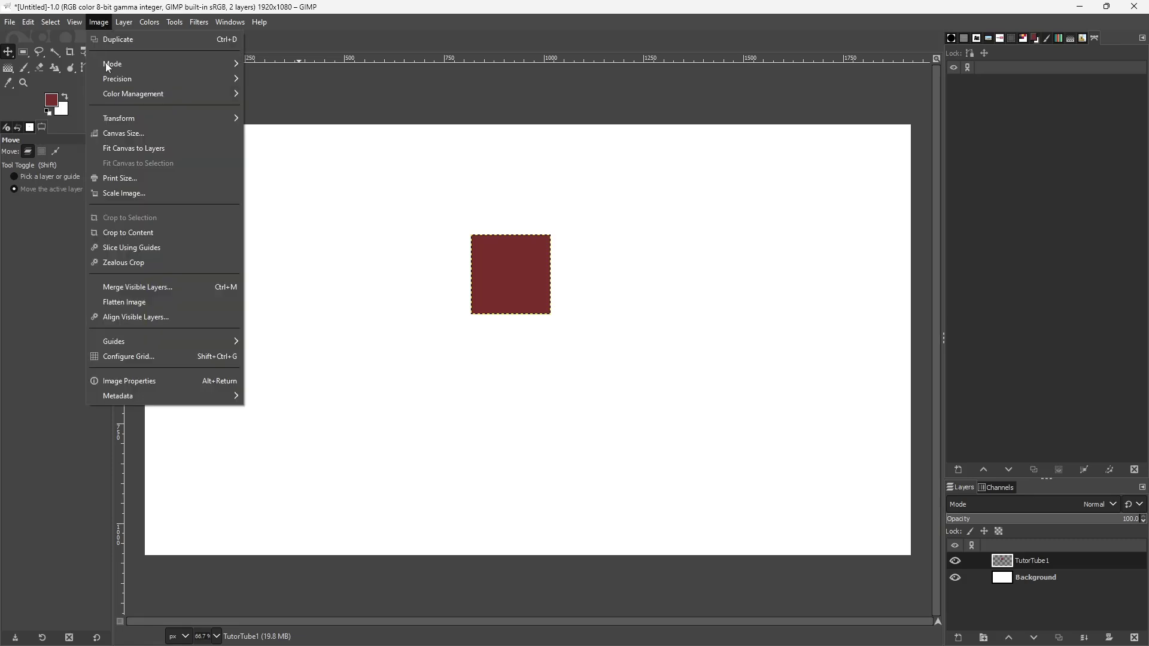
mouse_move(152, 342)
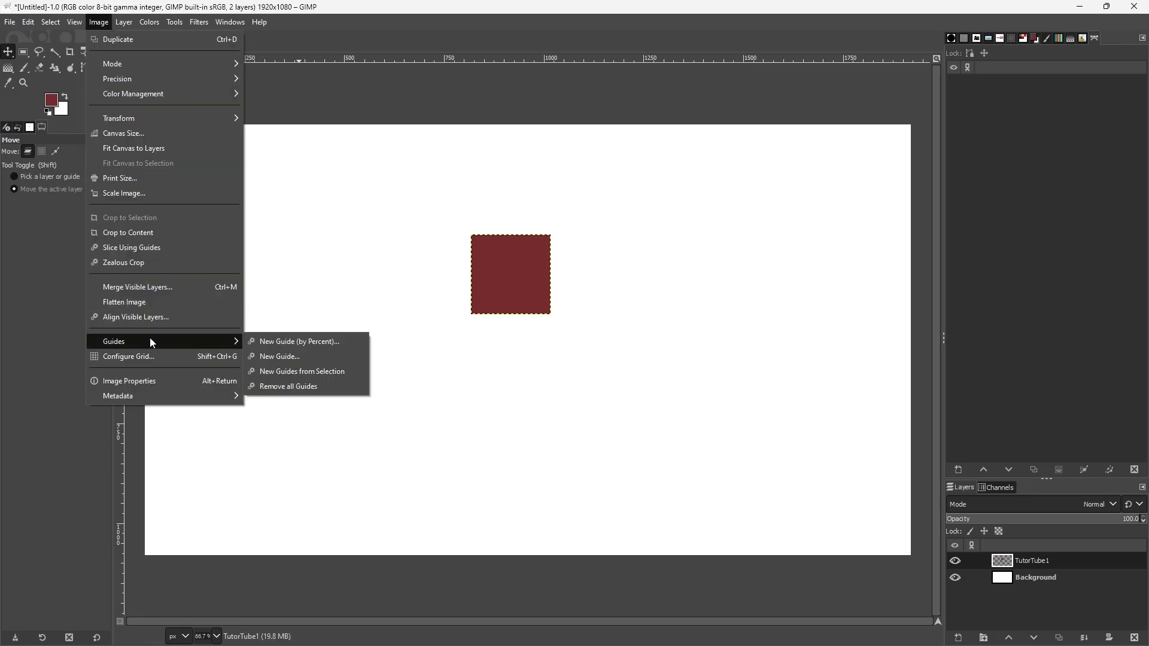
click(326, 342)
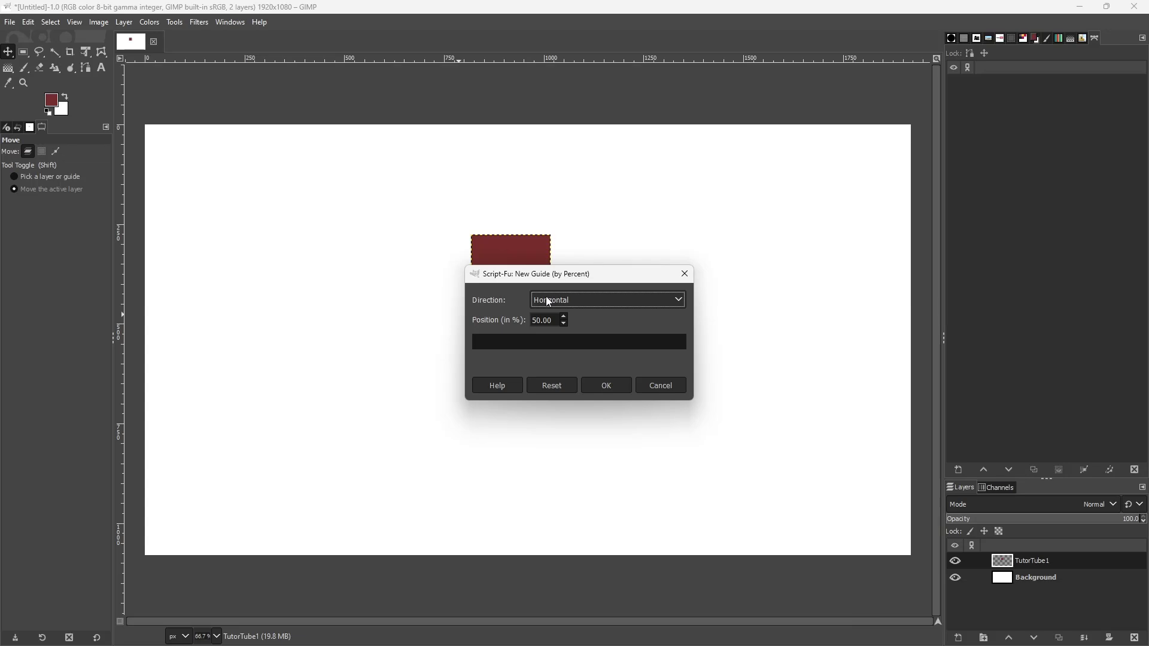
click(606, 386)
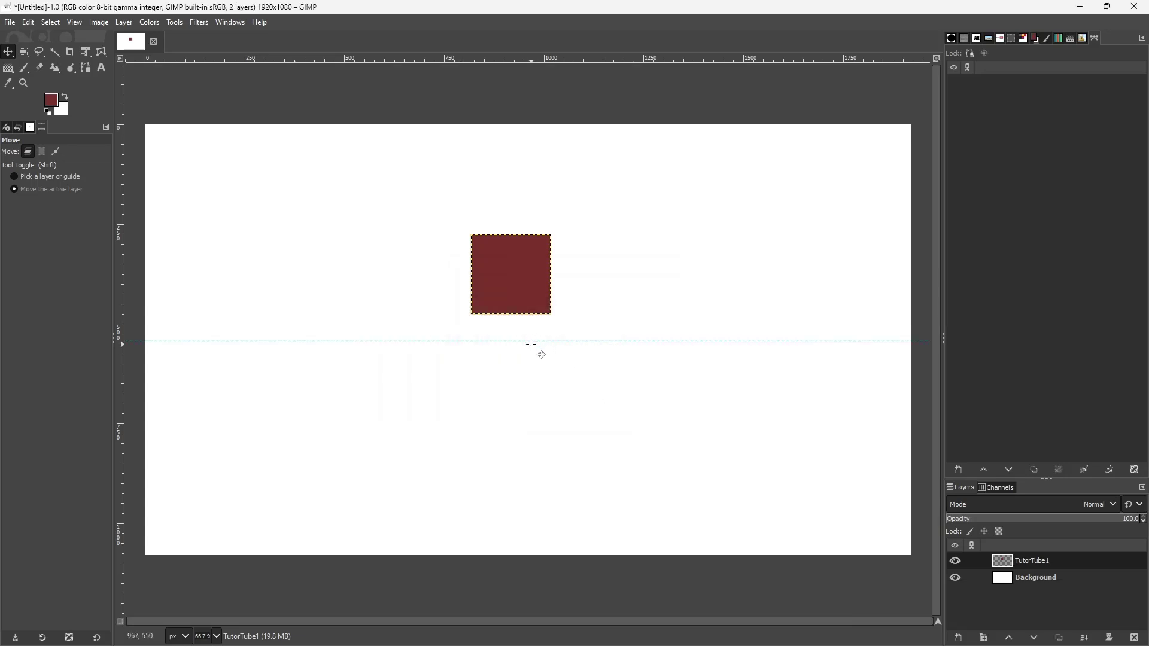
drag(522, 271, 534, 292)
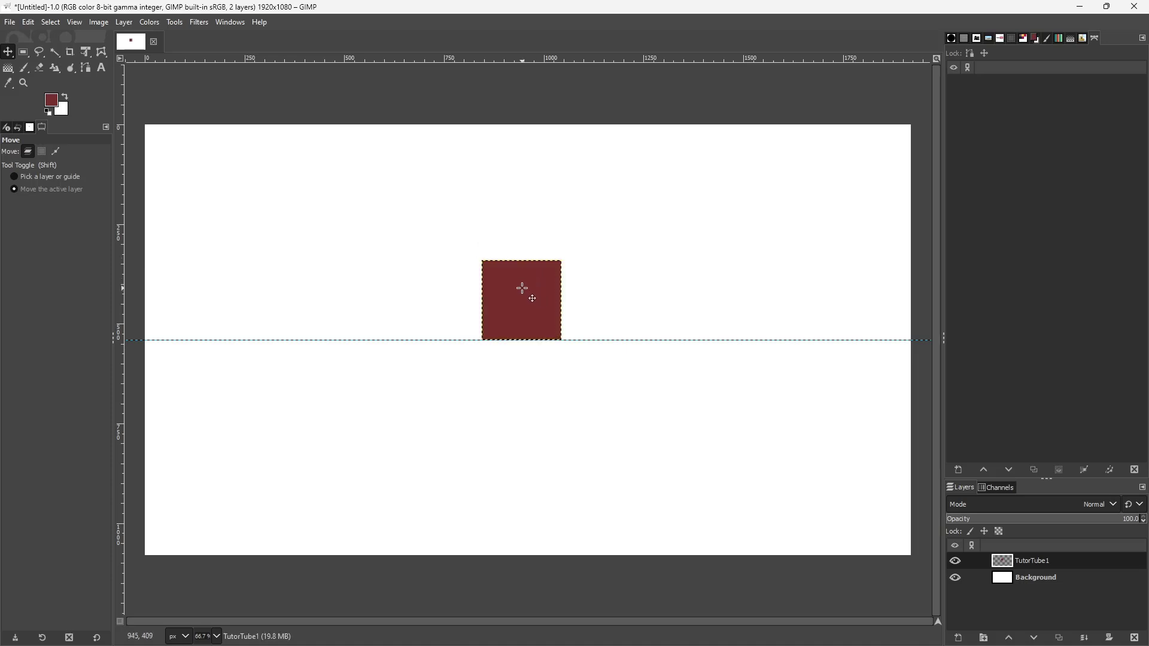
Toggle Snap to Guides, nudge the square onto the guide, then slide it left along it
click(74, 22)
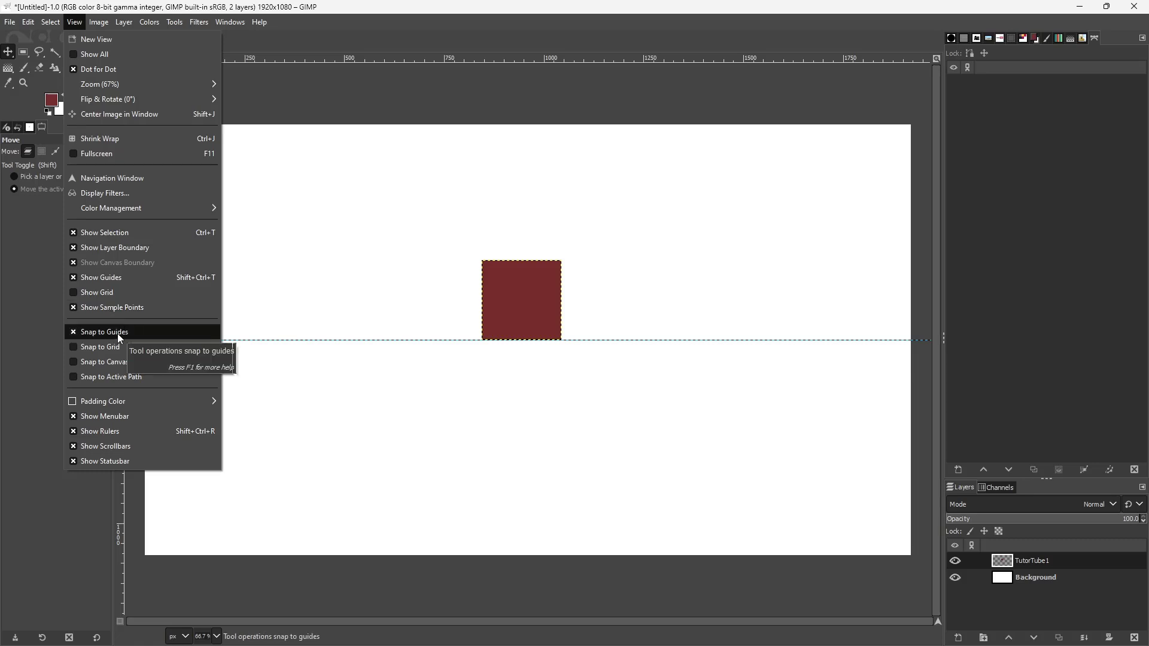
click(179, 332)
mouse_move(520, 290)
mouse_down()
mouse_move(520, 278)
mouse_move(520, 308)
mouse_move(519, 285)
mouse_up()
click(74, 22)
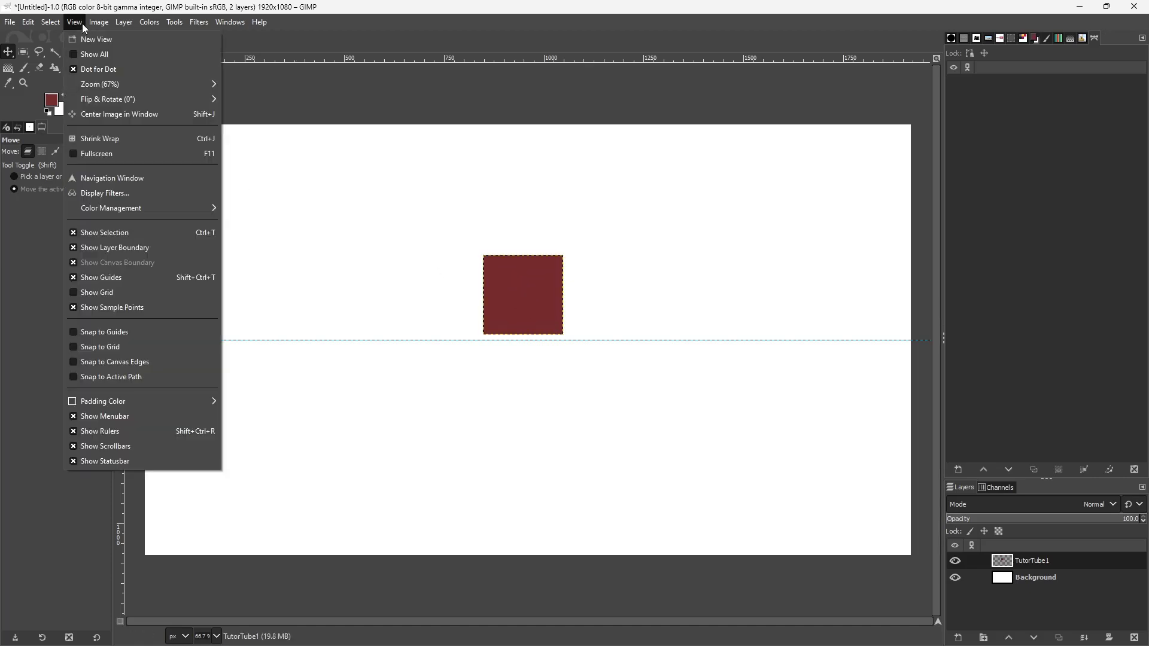
click(95, 331)
drag(542, 301, 441, 307)
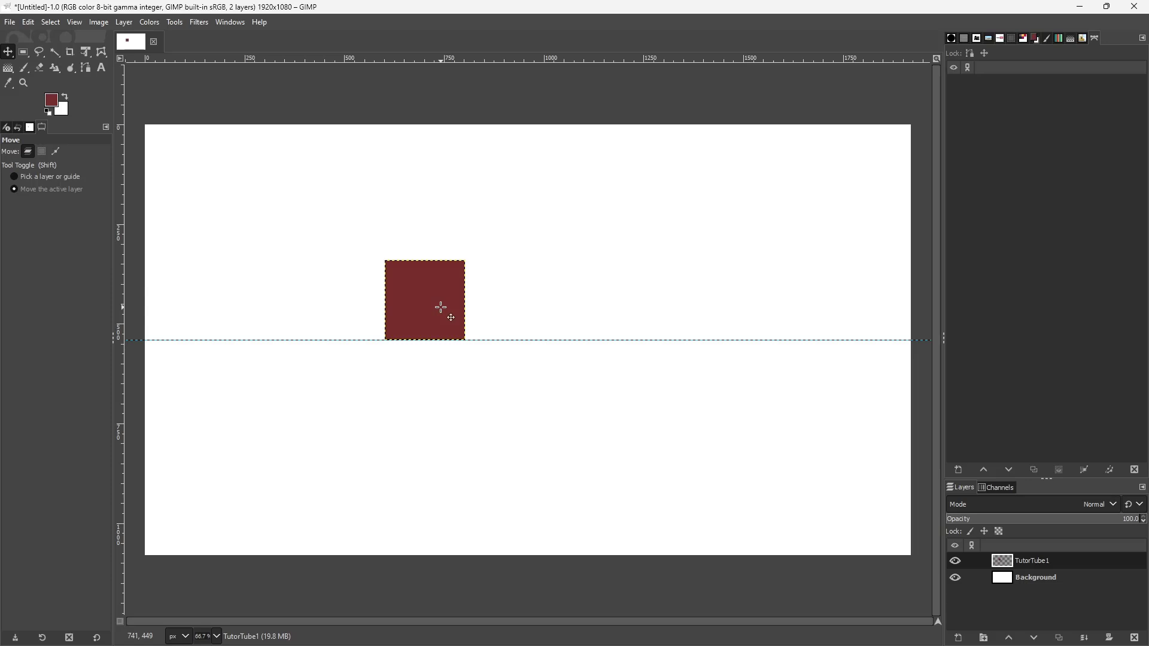
Add a vertical guide at 50% and move the square right until its right edge snaps to it
click(100, 22)
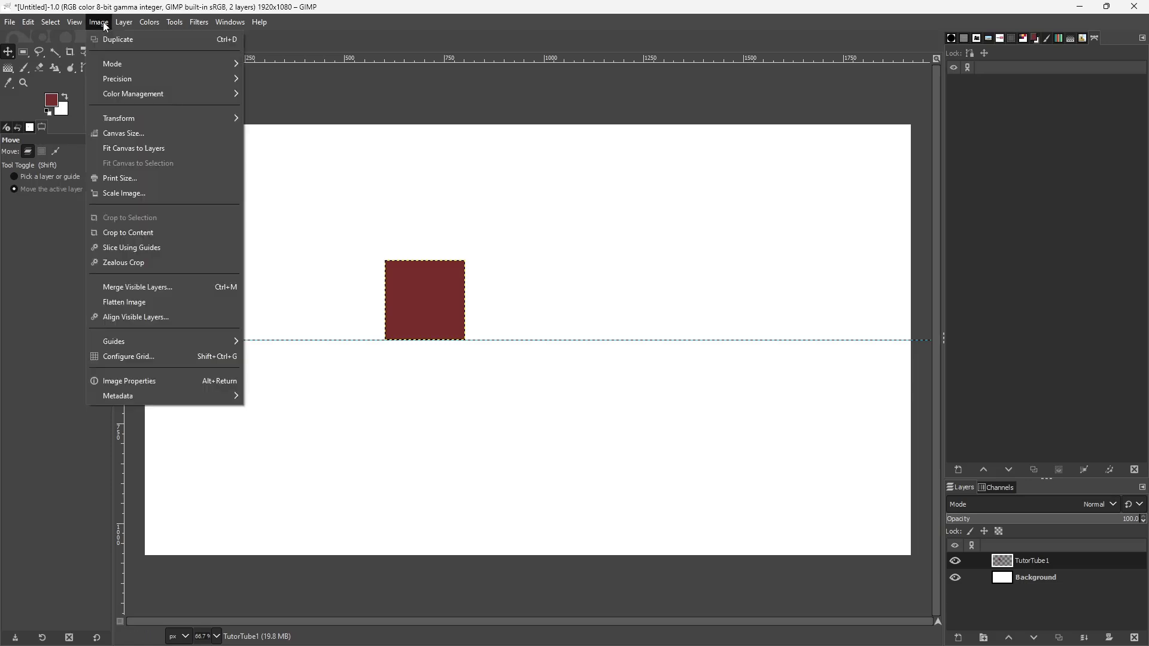
mouse_move(77, 23)
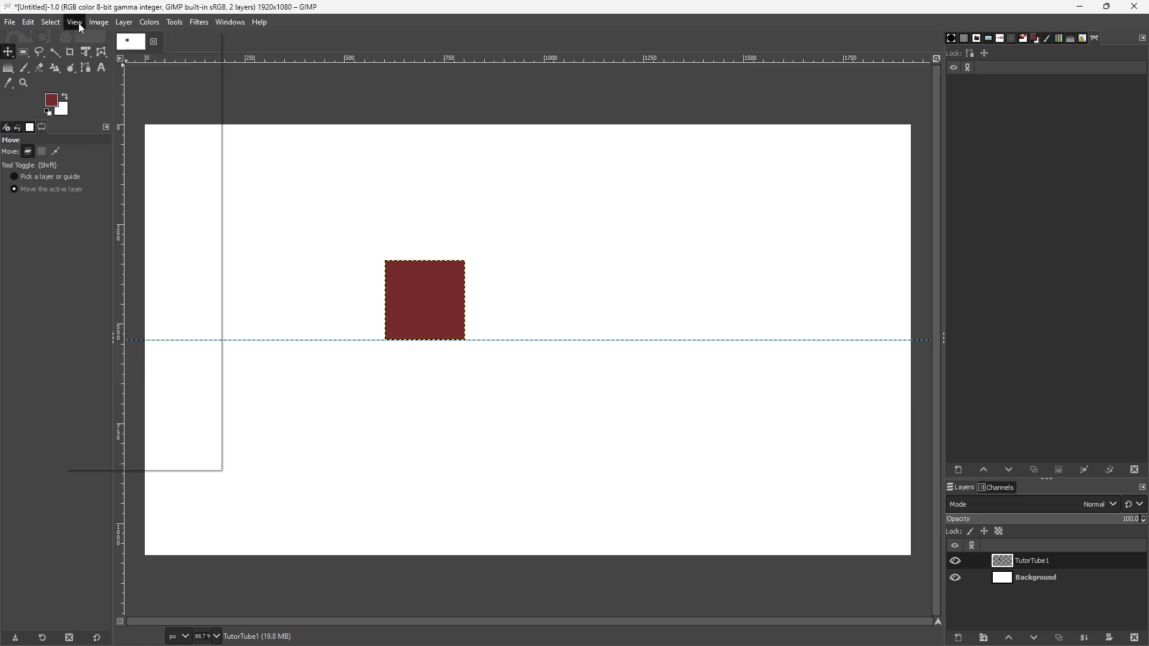
mouse_move(136, 26)
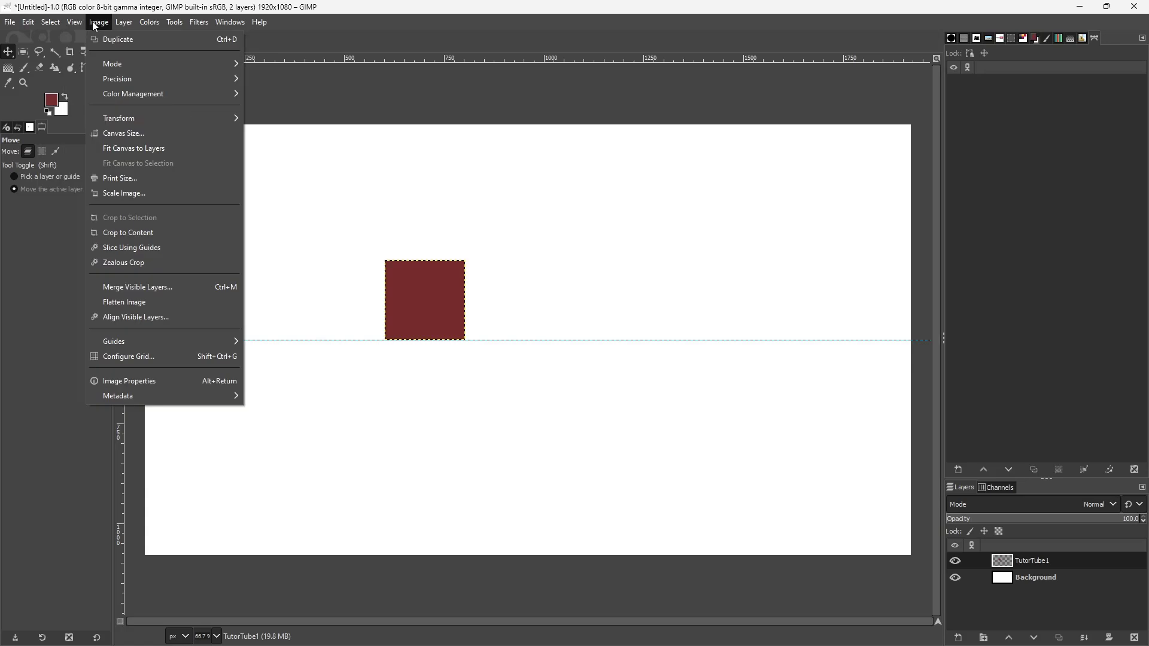
mouse_move(153, 342)
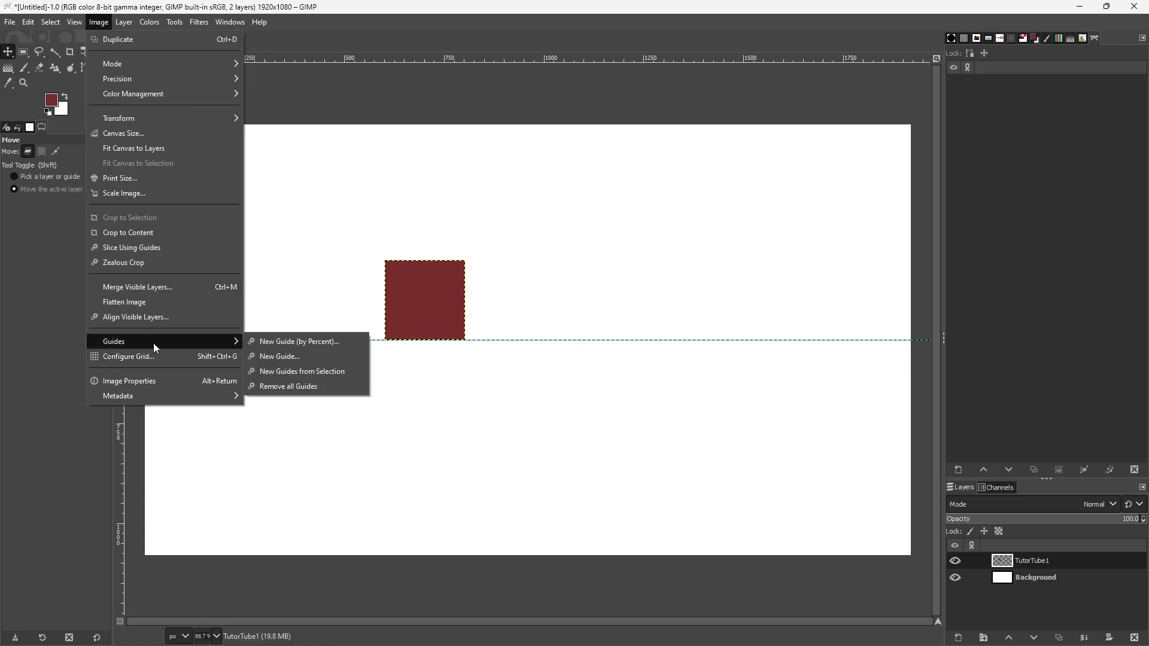
click(339, 346)
click(614, 304)
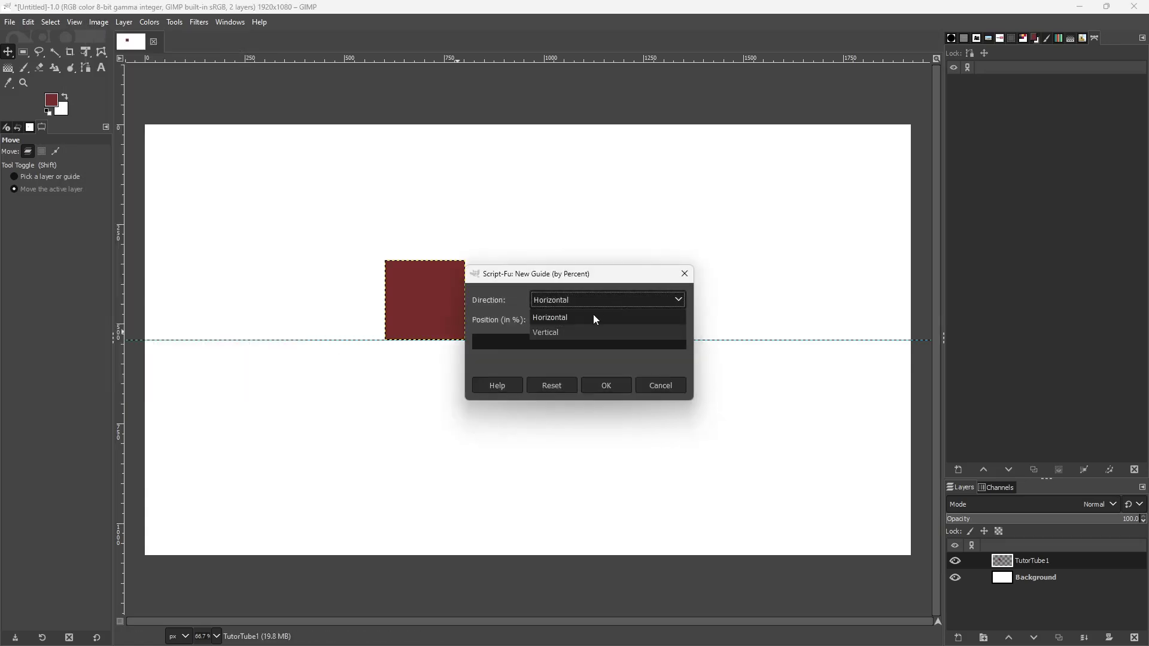
click(563, 333)
click(606, 385)
drag(449, 307, 512, 306)
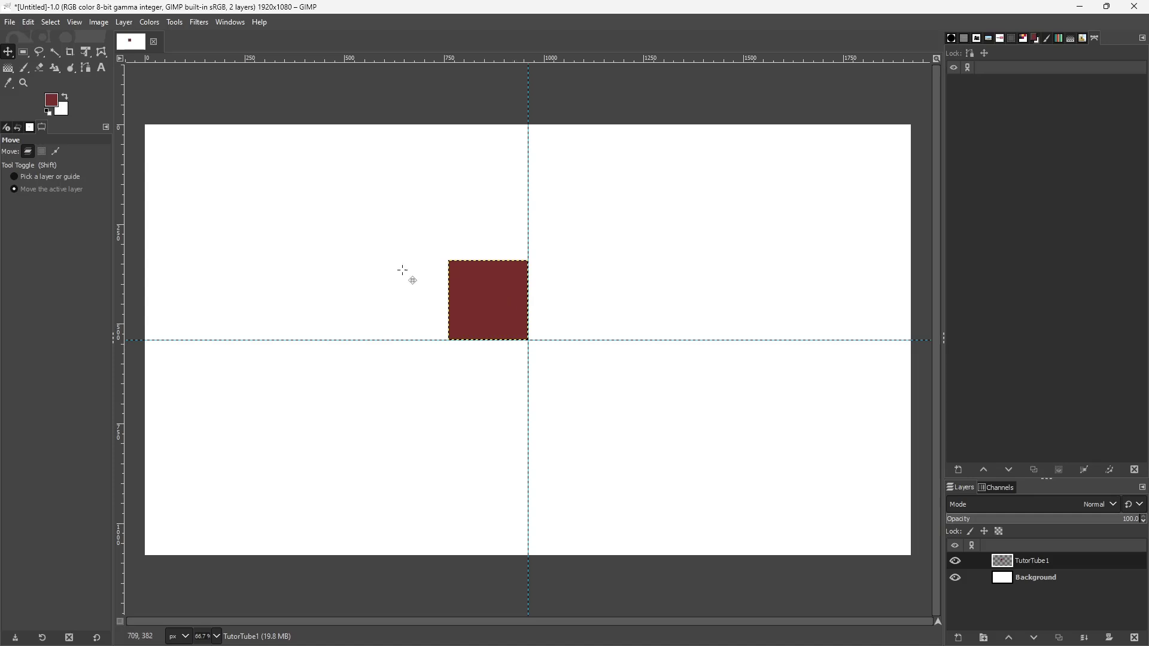
Add a horizontal guide at position 200 px, then drag the red square
click(99, 24)
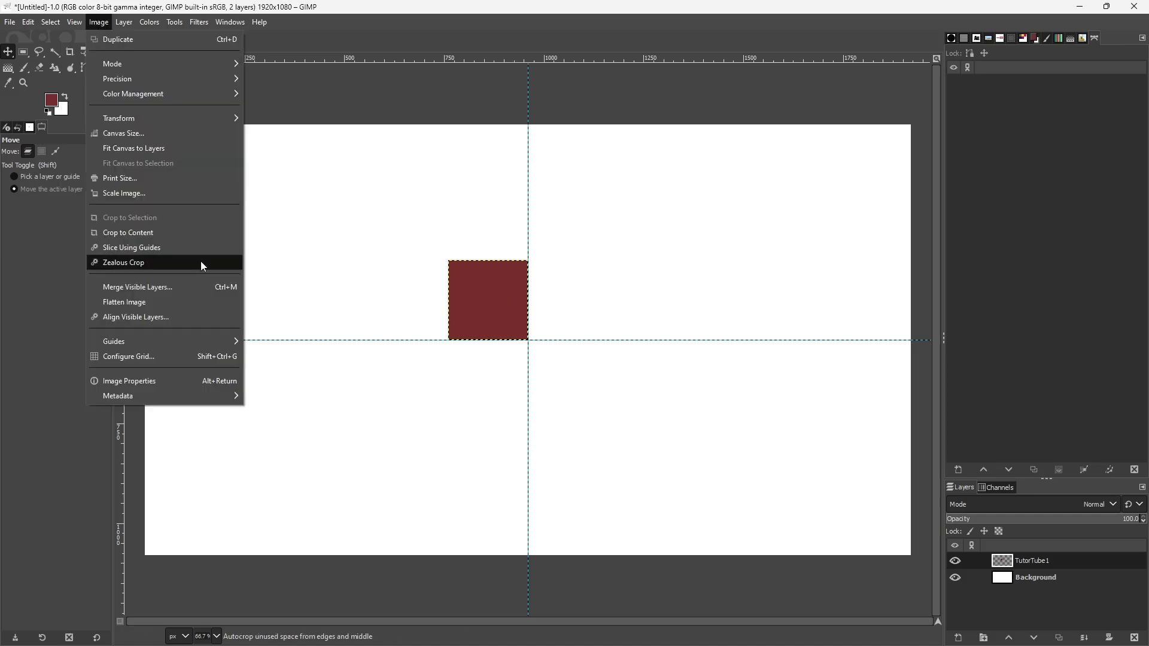
mouse_move(127, 342)
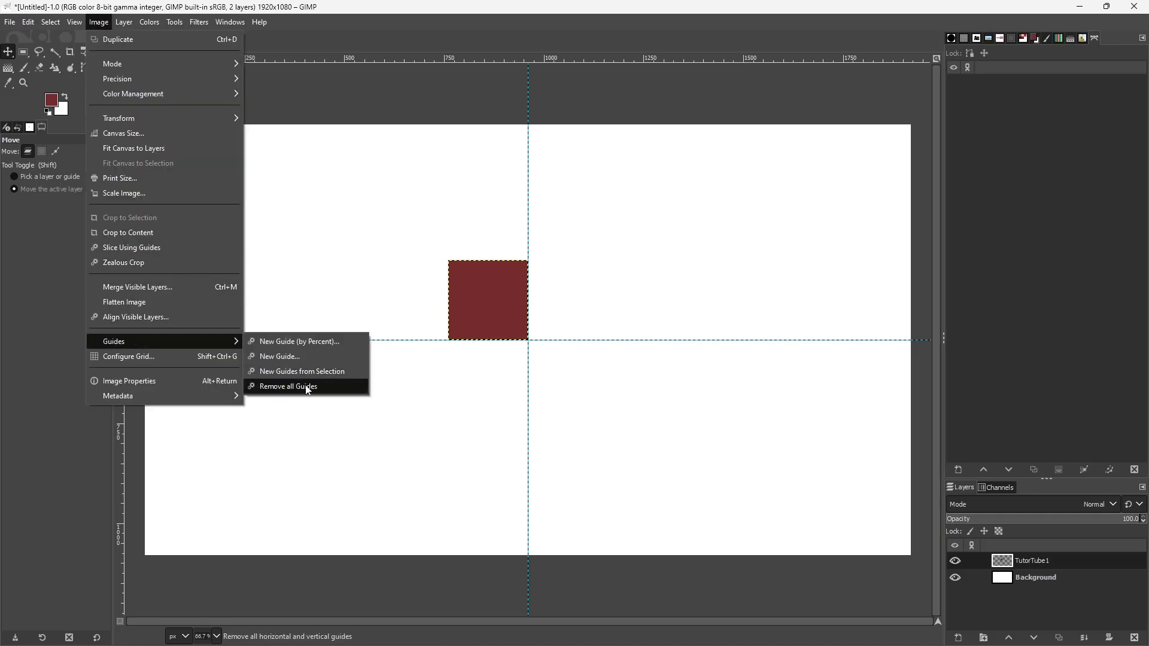
click(318, 353)
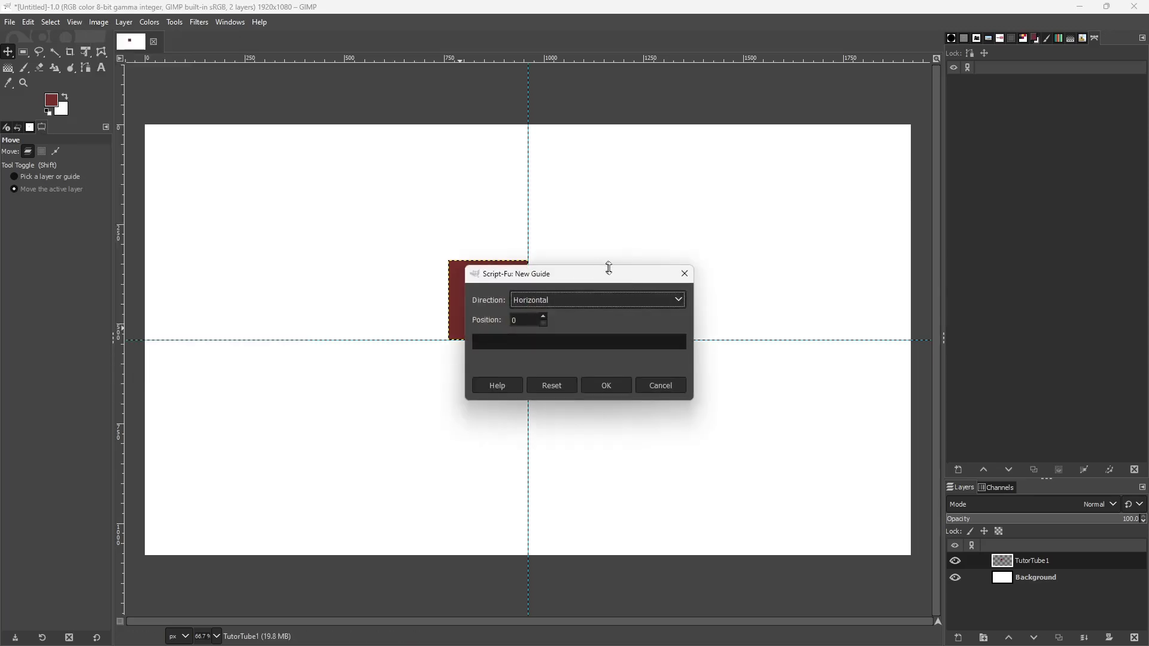
double_click(552, 315)
text(16)
text(200)
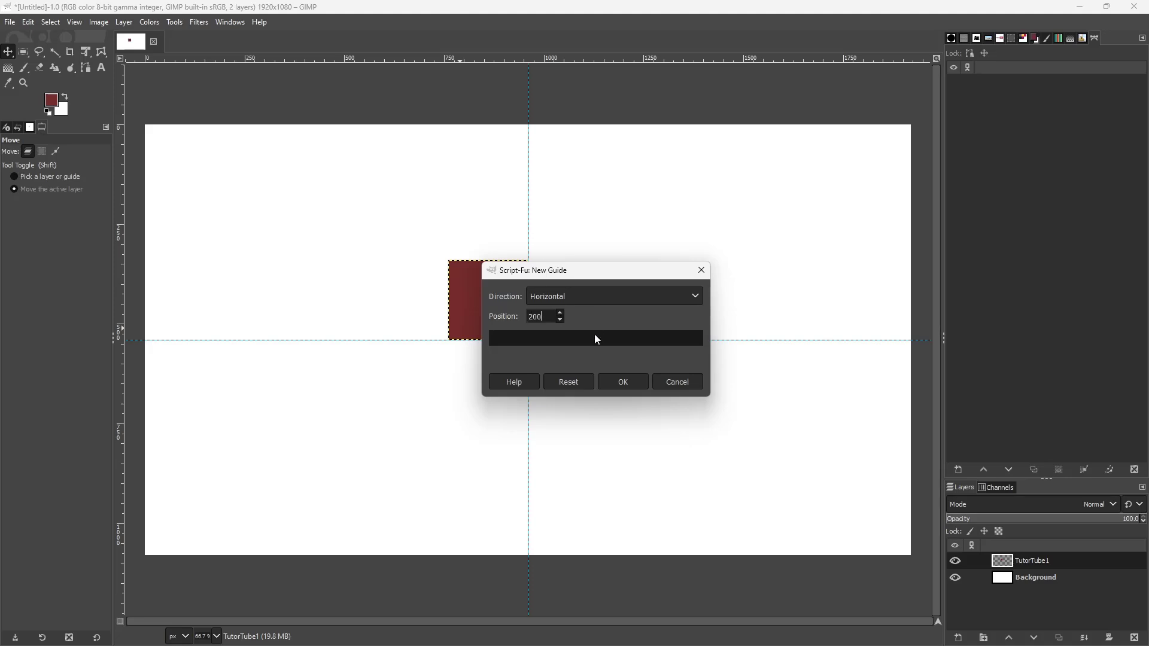
click(634, 383)
drag(498, 292, 464, 267)
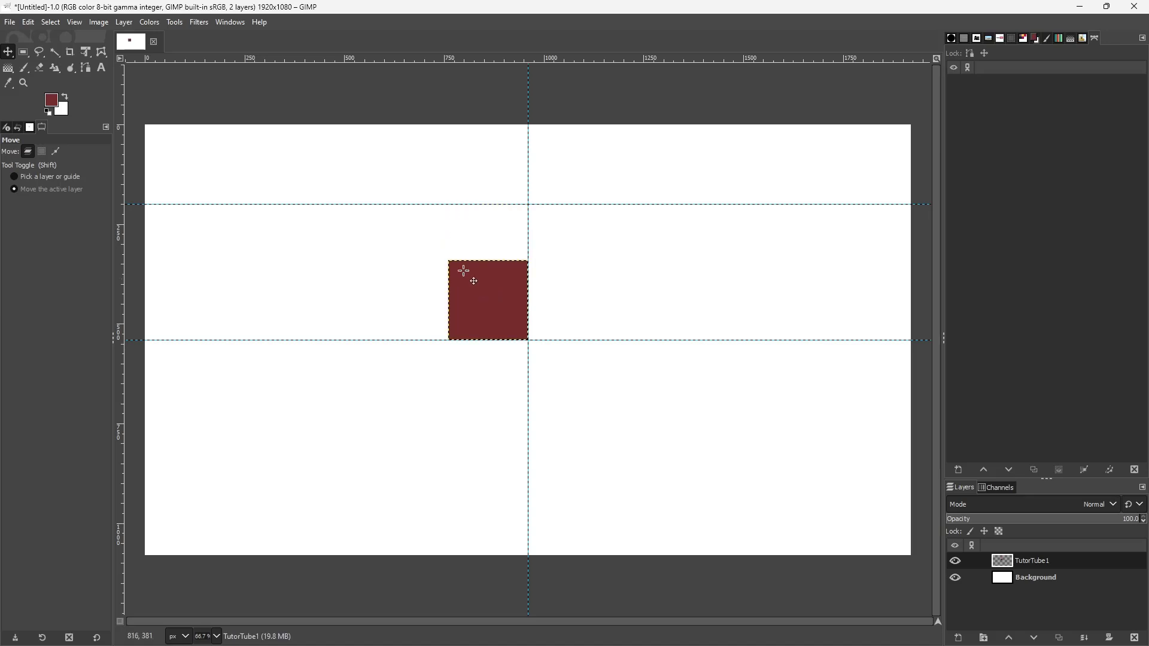
Draw a 287×204 rounded rectangular selection at the lower left of the canvas
click(101, 22)
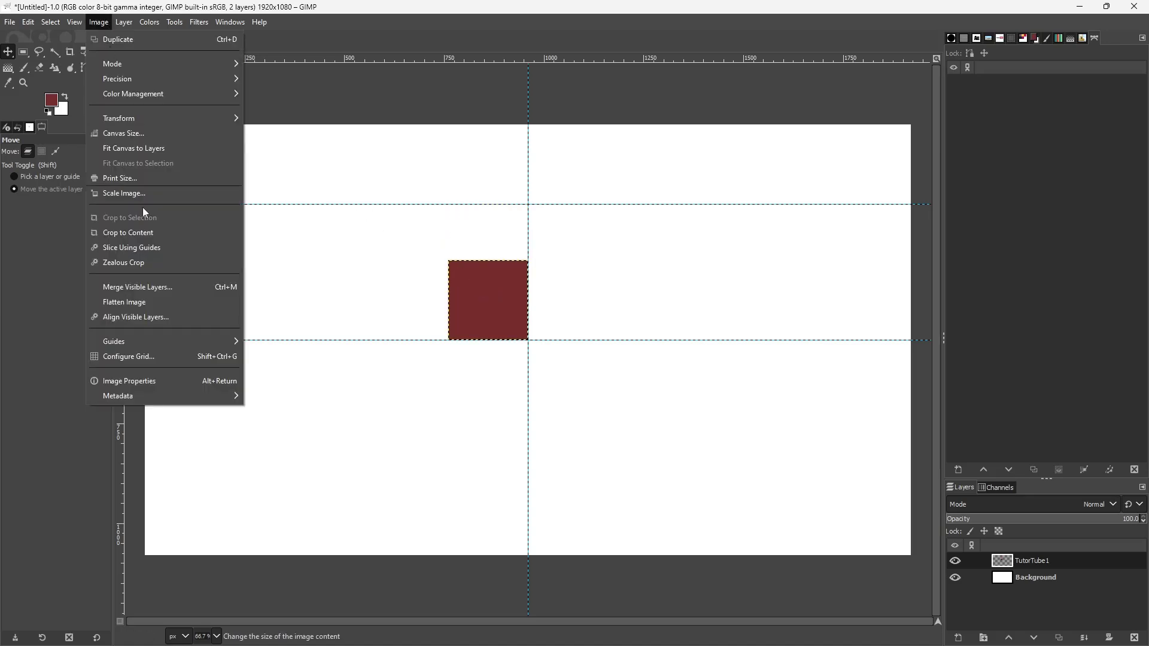
mouse_move(147, 345)
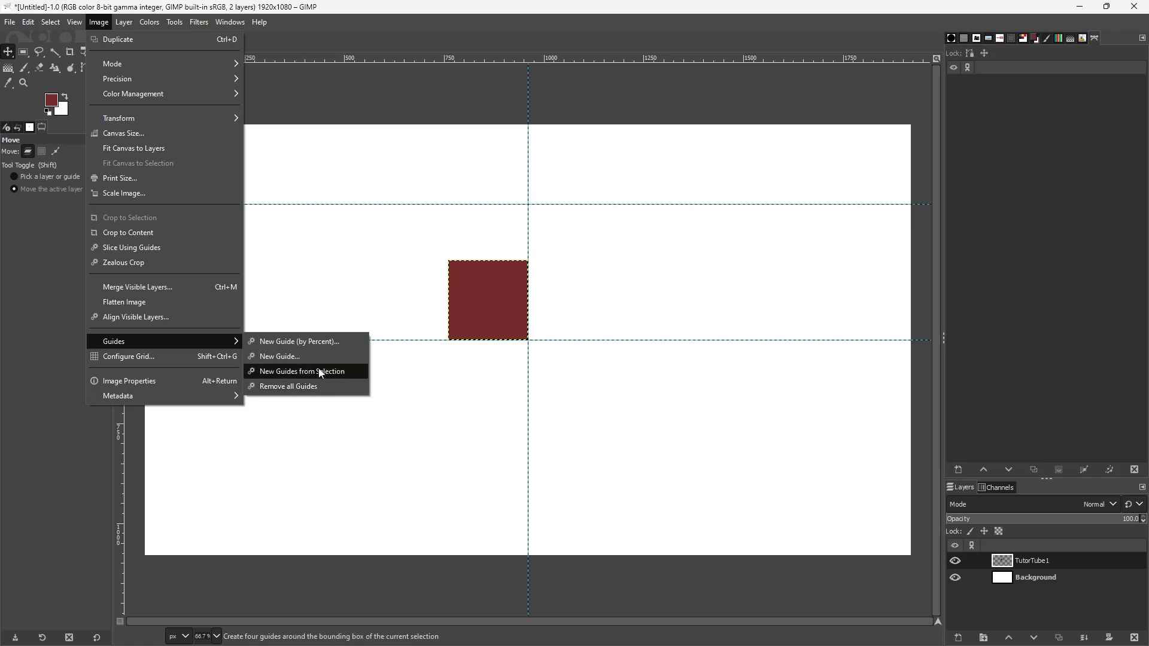
click(344, 245)
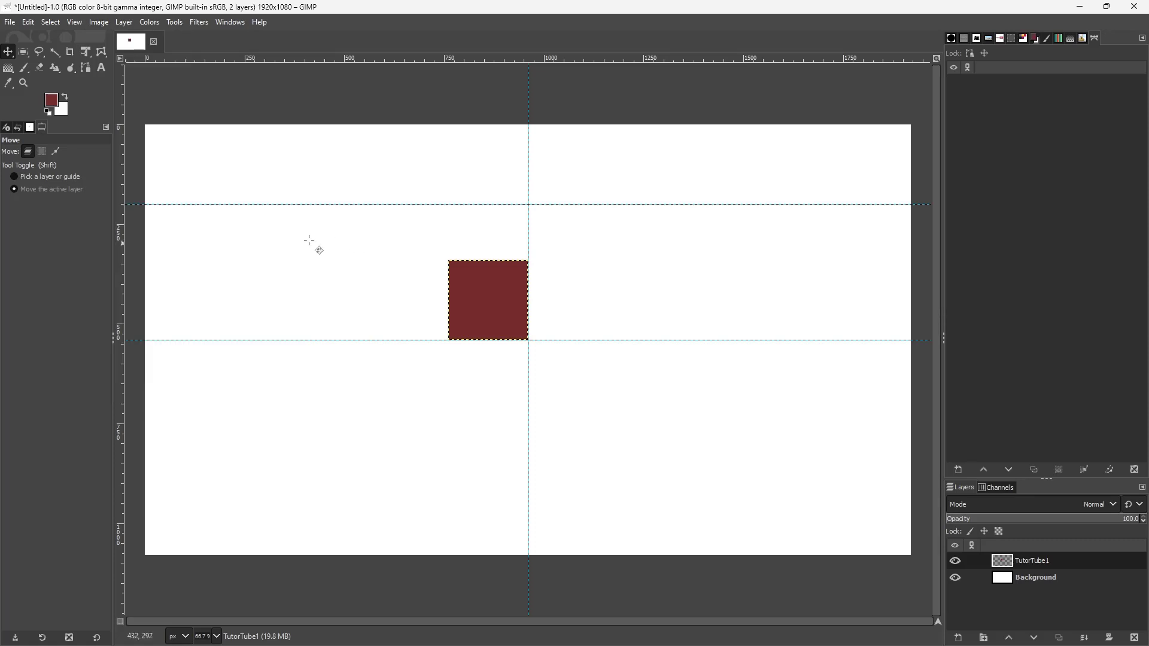
click(24, 56)
drag(252, 393, 367, 475)
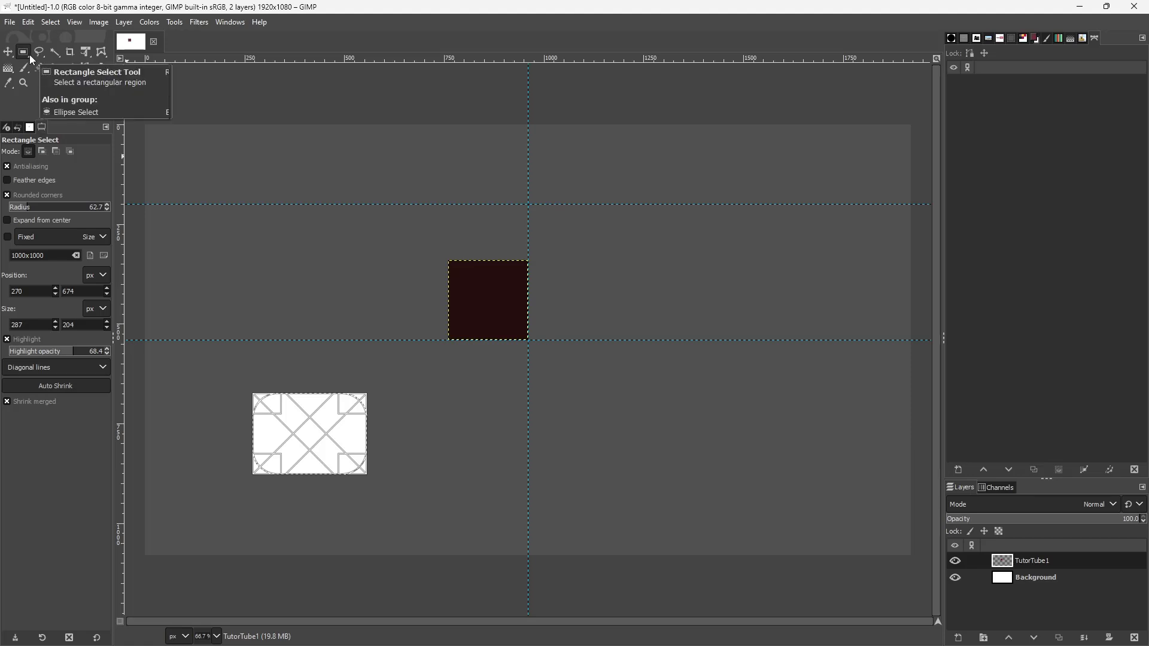
Create four guides framing the selection with New Guides from Selection
click(98, 23)
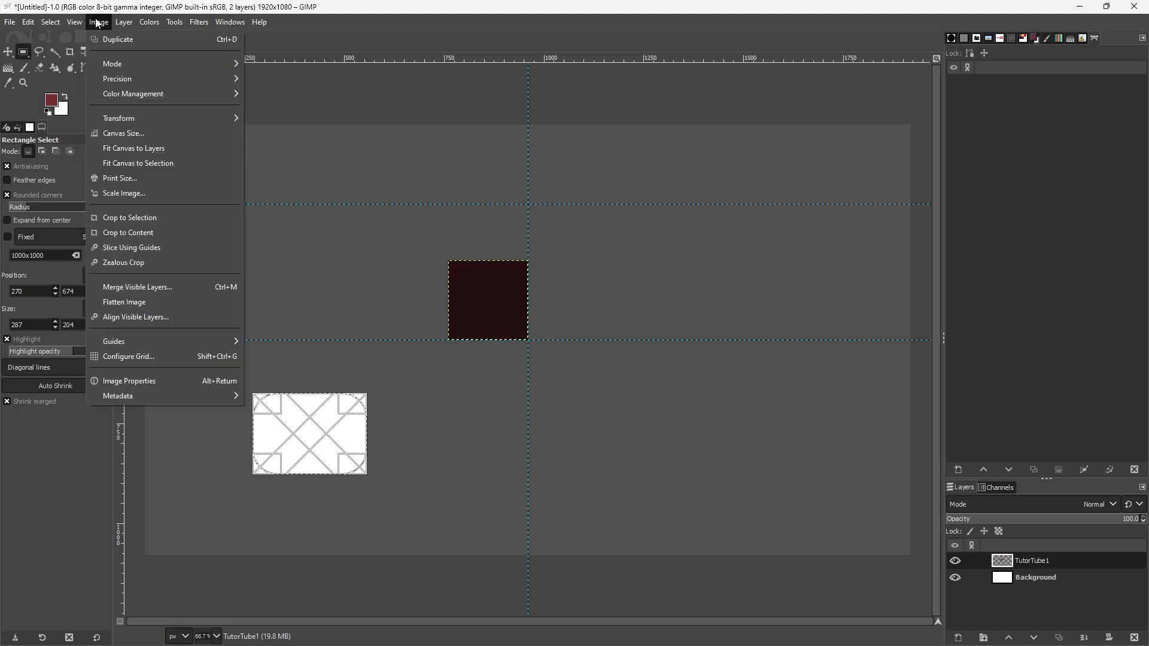
mouse_move(190, 341)
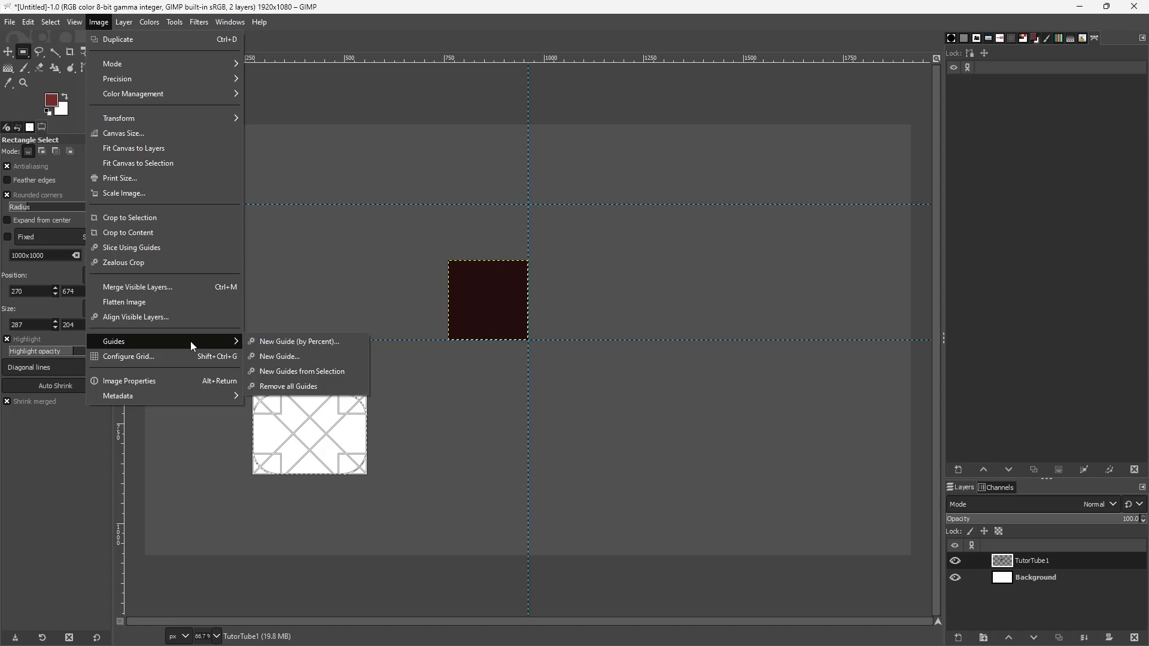
click(289, 371)
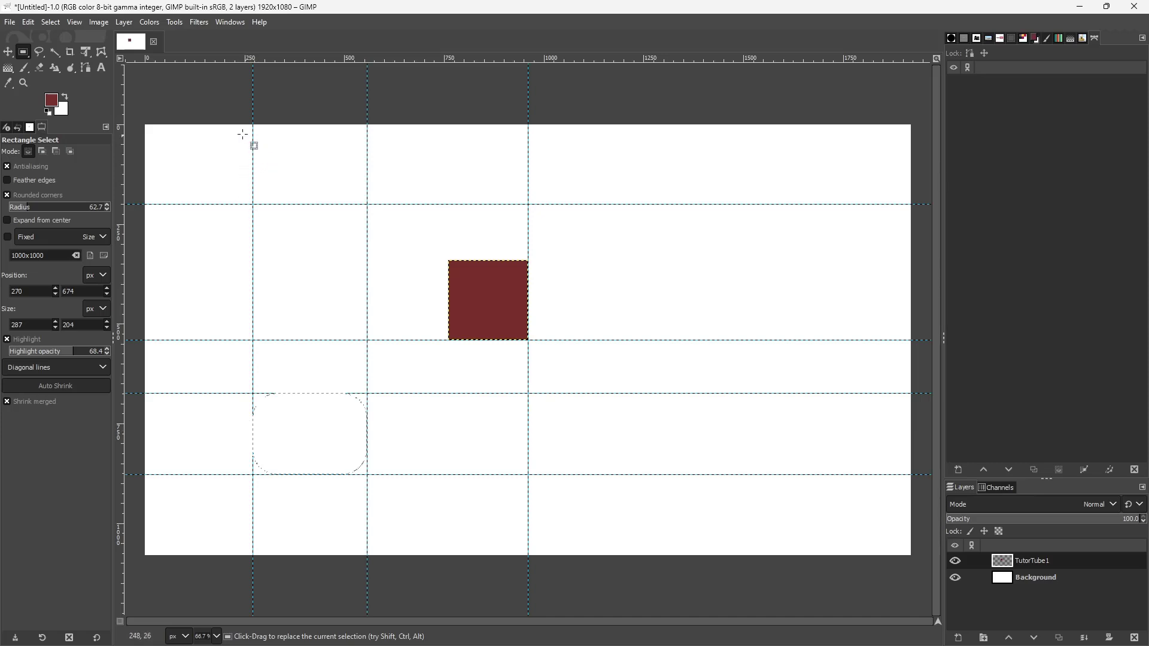
Snap the red square into the top-left guide cell, then duplicate it and place the copy below
key(m)
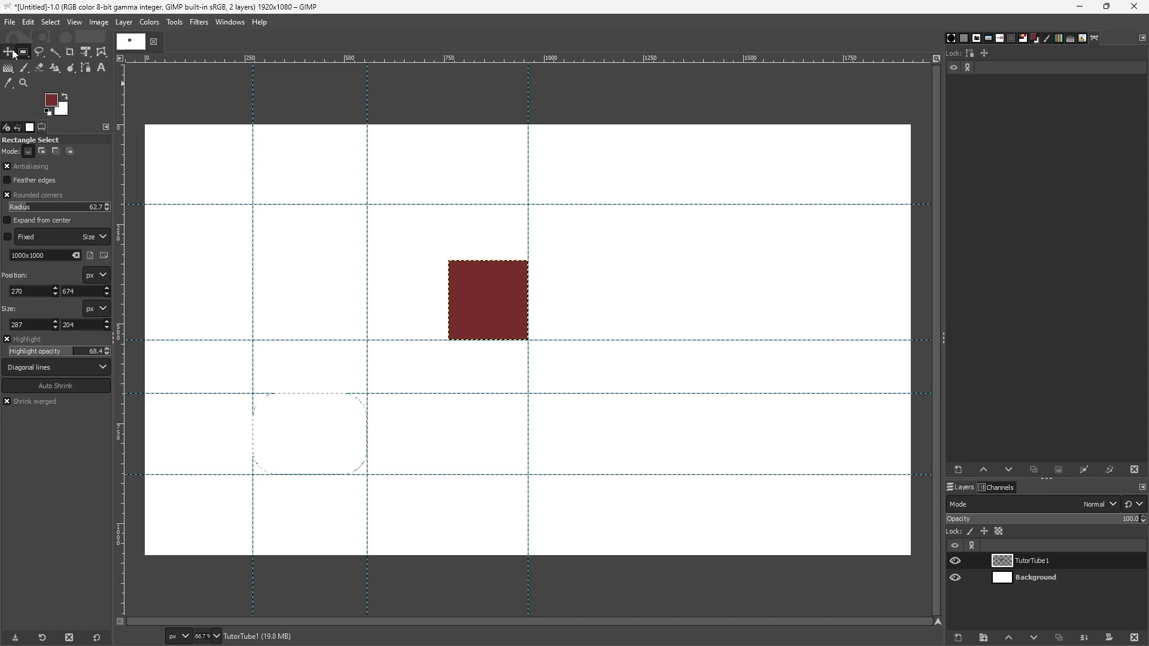
drag(464, 267, 295, 234)
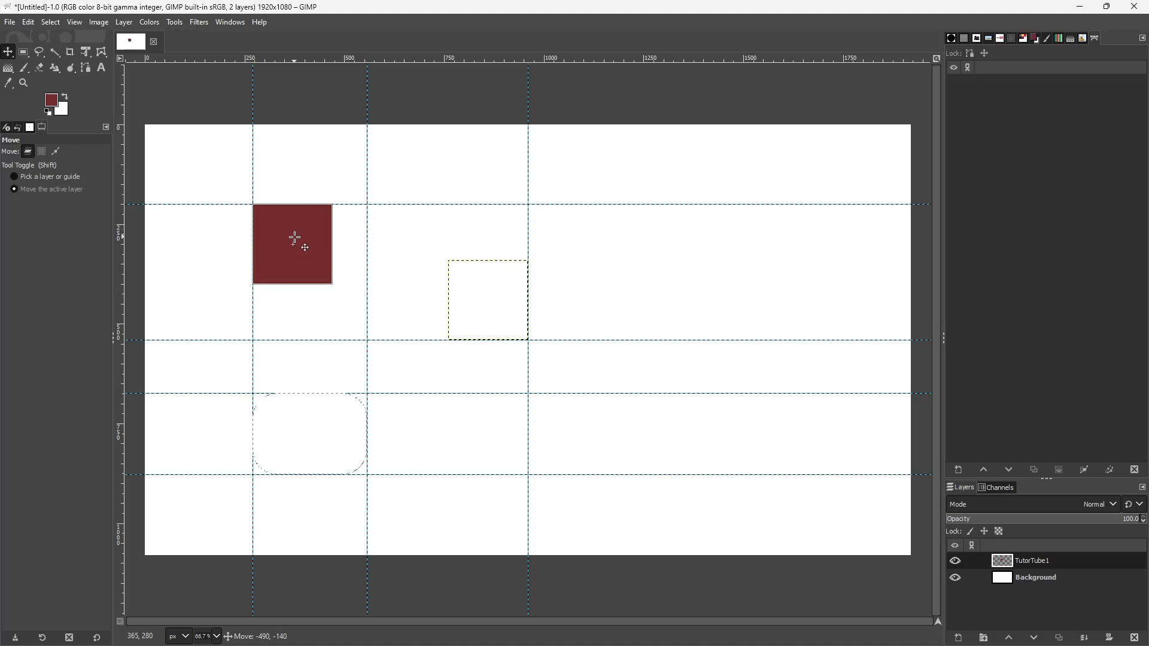
right_click(1033, 562)
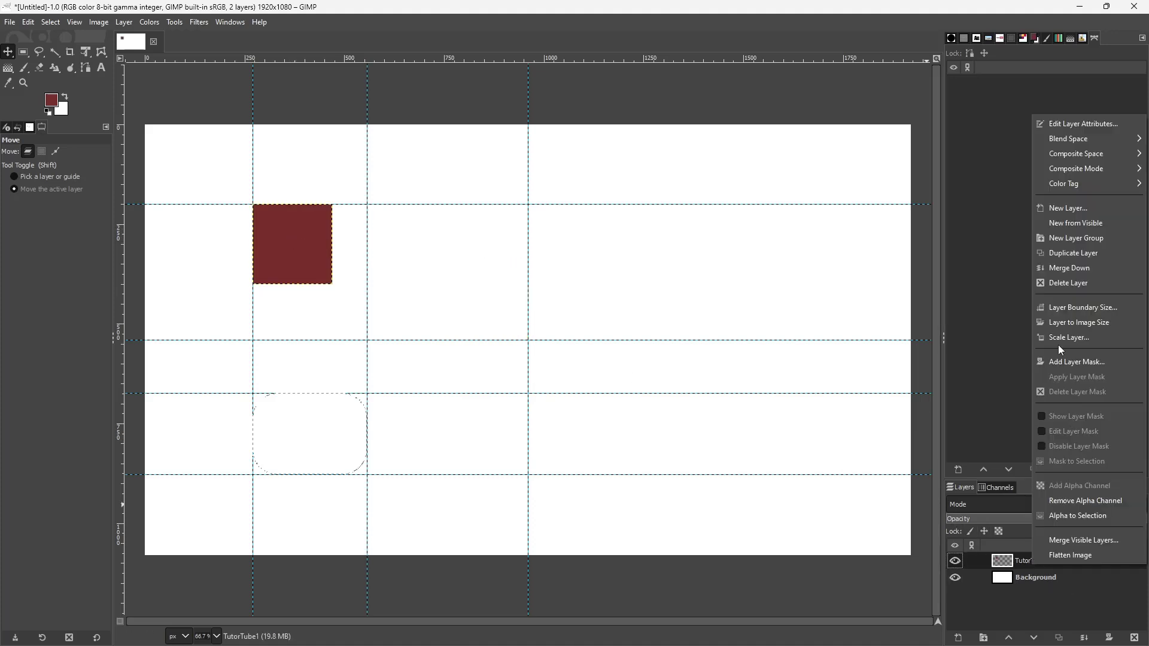
click(1075, 253)
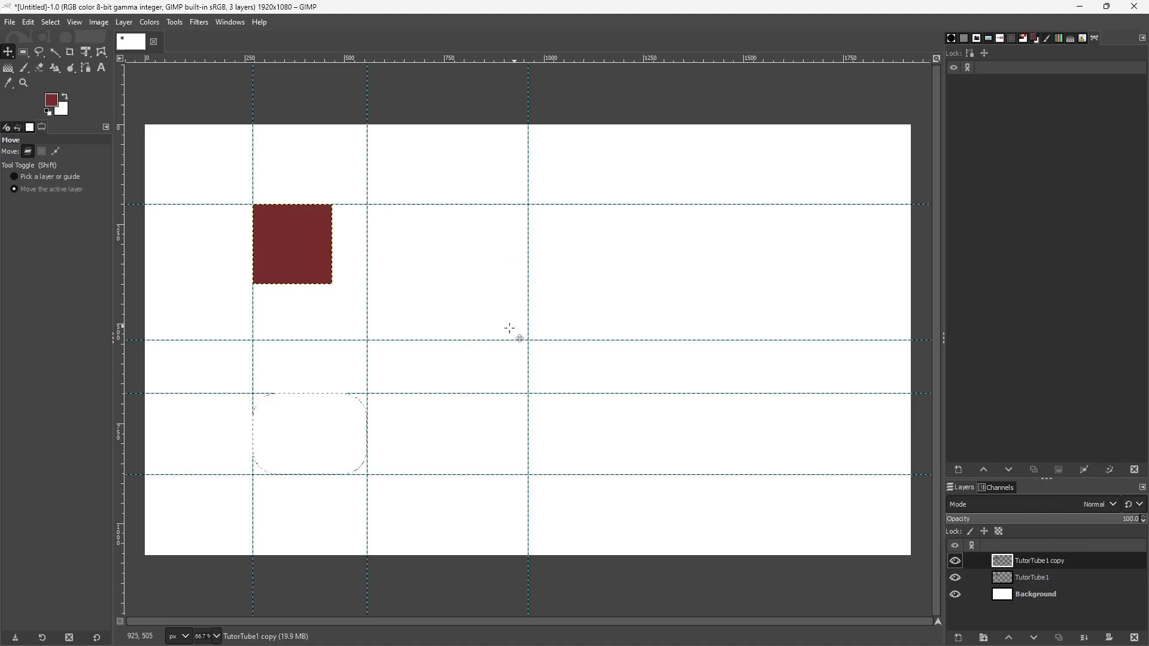
drag(274, 254, 280, 377)
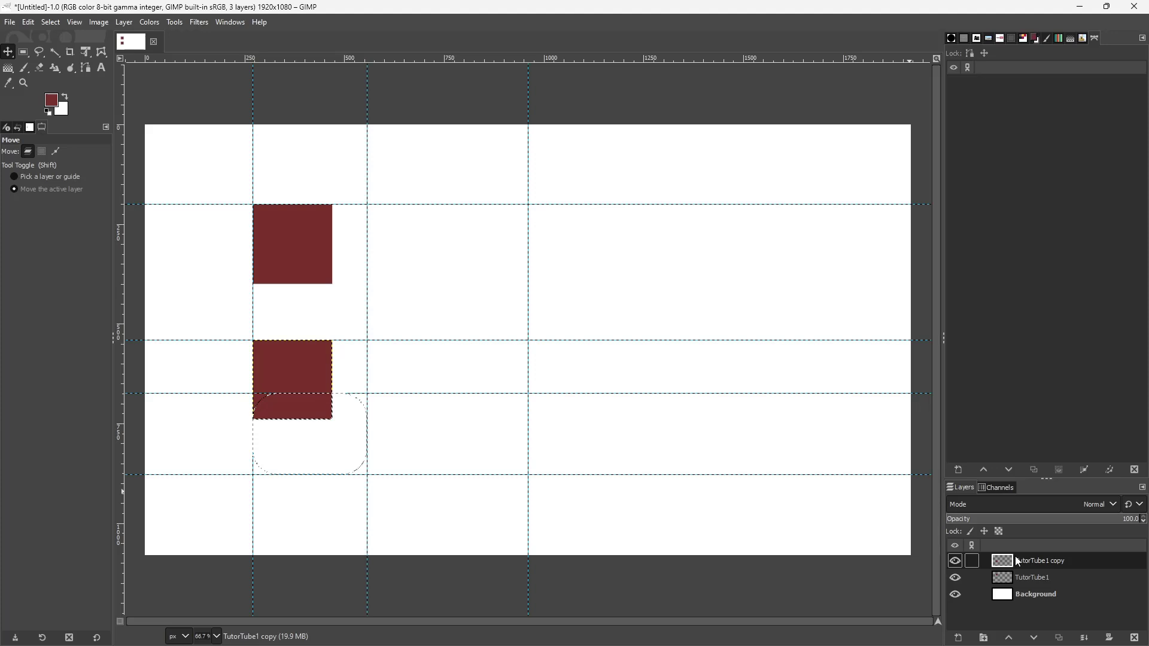
right_click(1016, 558)
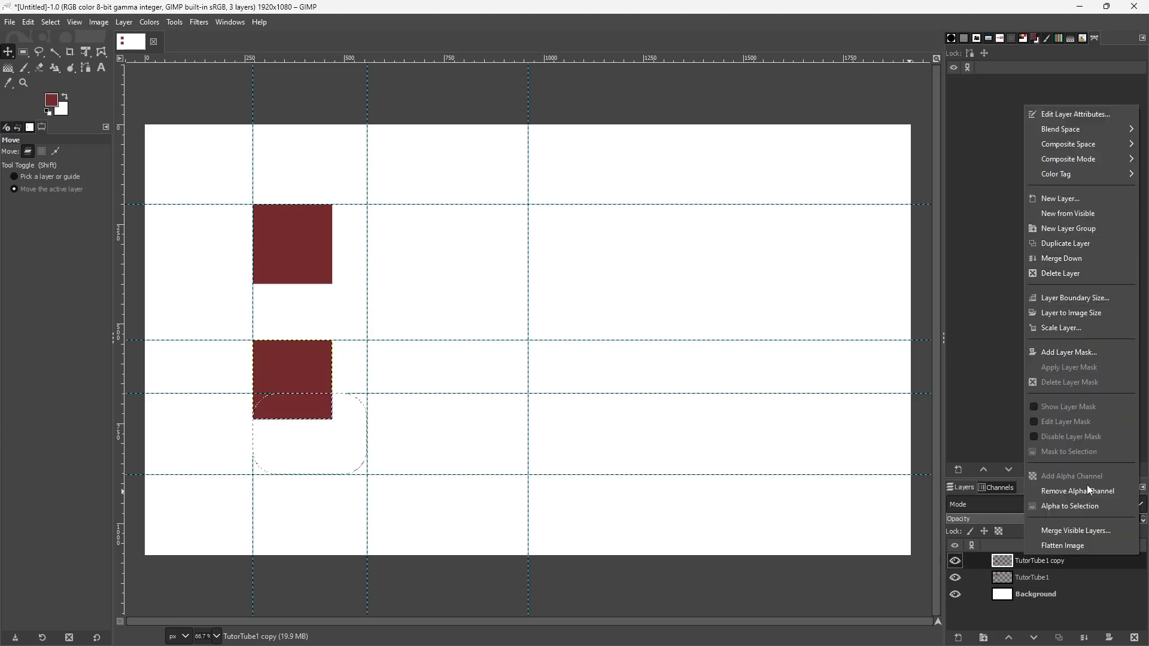
Duplicate the square twice, placing copies in the top-middle and lower-middle guide cells
click(1077, 242)
drag(303, 372, 418, 232)
right_click(1051, 556)
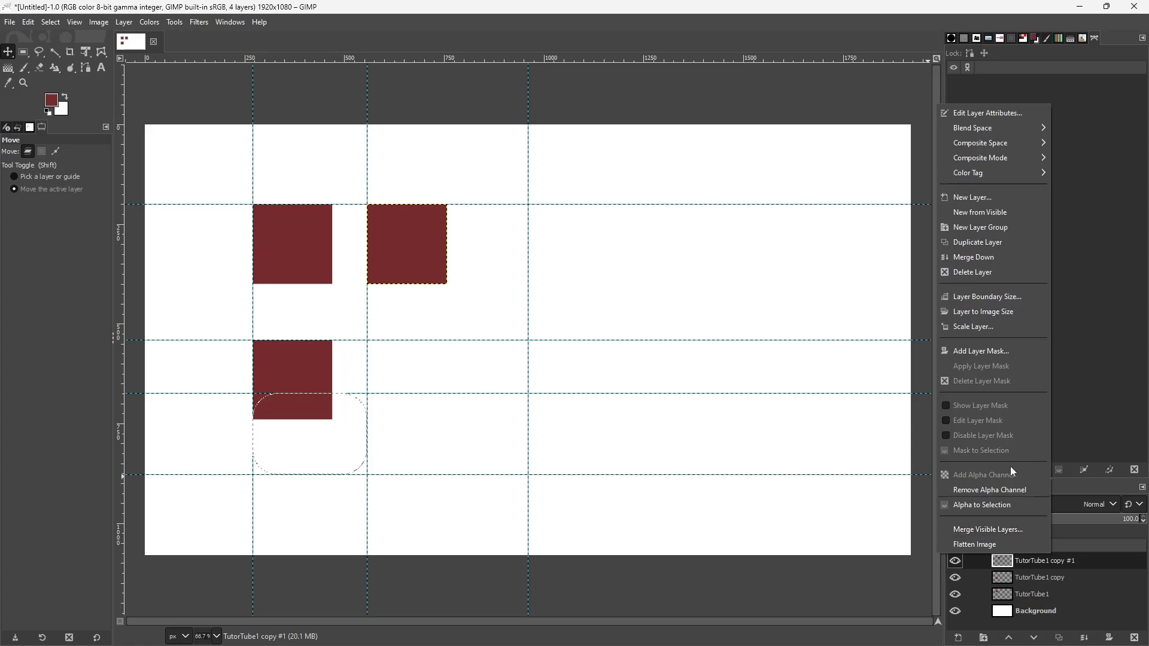
click(978, 241)
drag(402, 249, 401, 381)
Add two more copies in the top-right and lower-right guide cells
right_click(1033, 560)
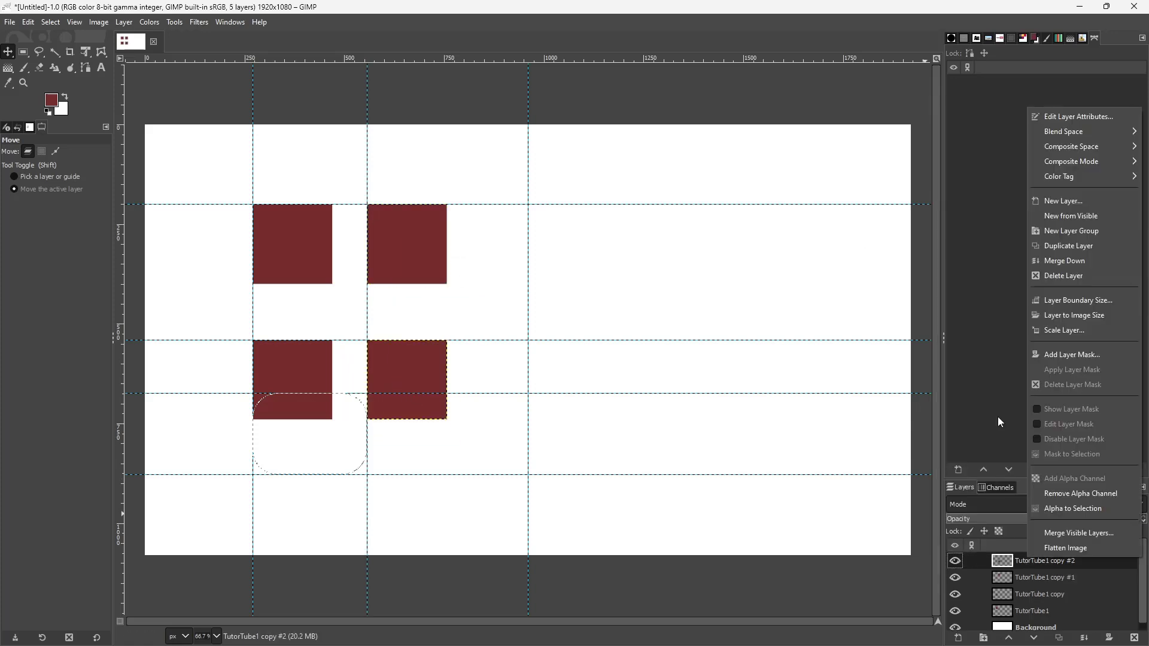
click(1055, 246)
drag(409, 372, 569, 237)
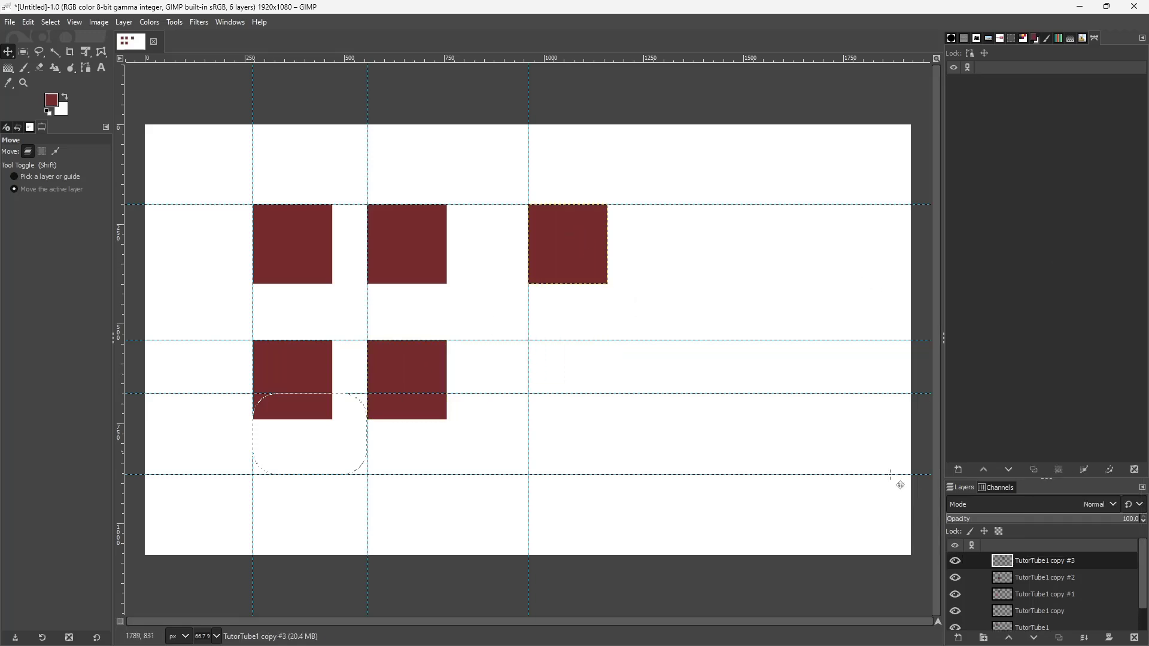
right_click(1018, 560)
click(1058, 243)
drag(566, 257, 557, 389)
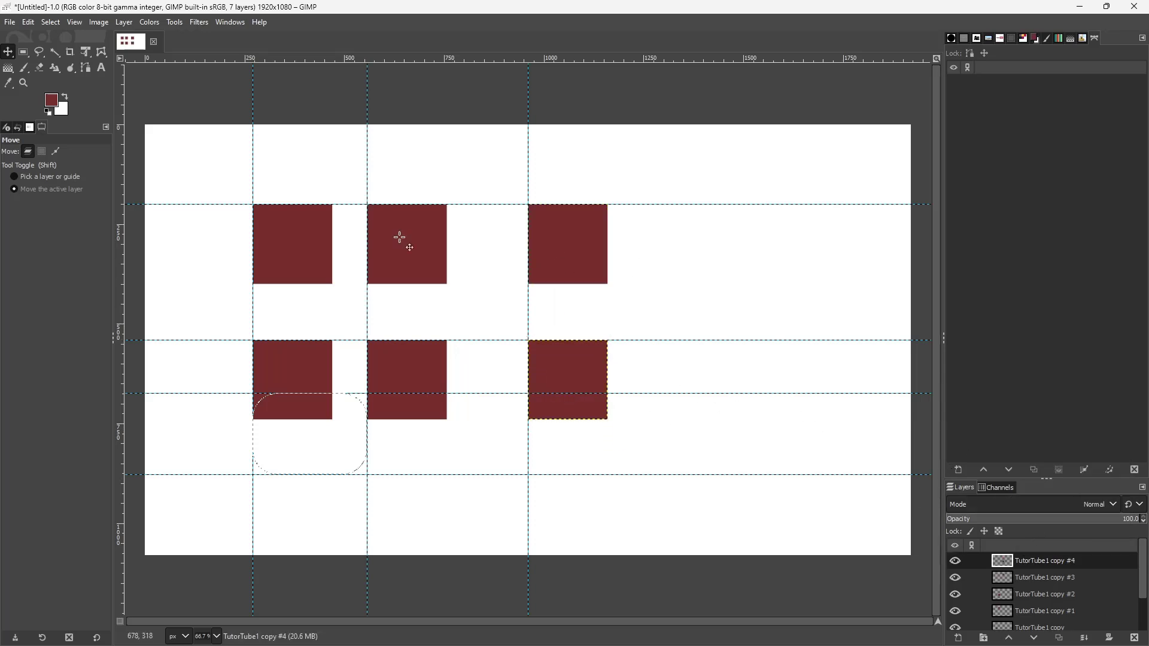
click(115, 23)
mouse_move(99, 22)
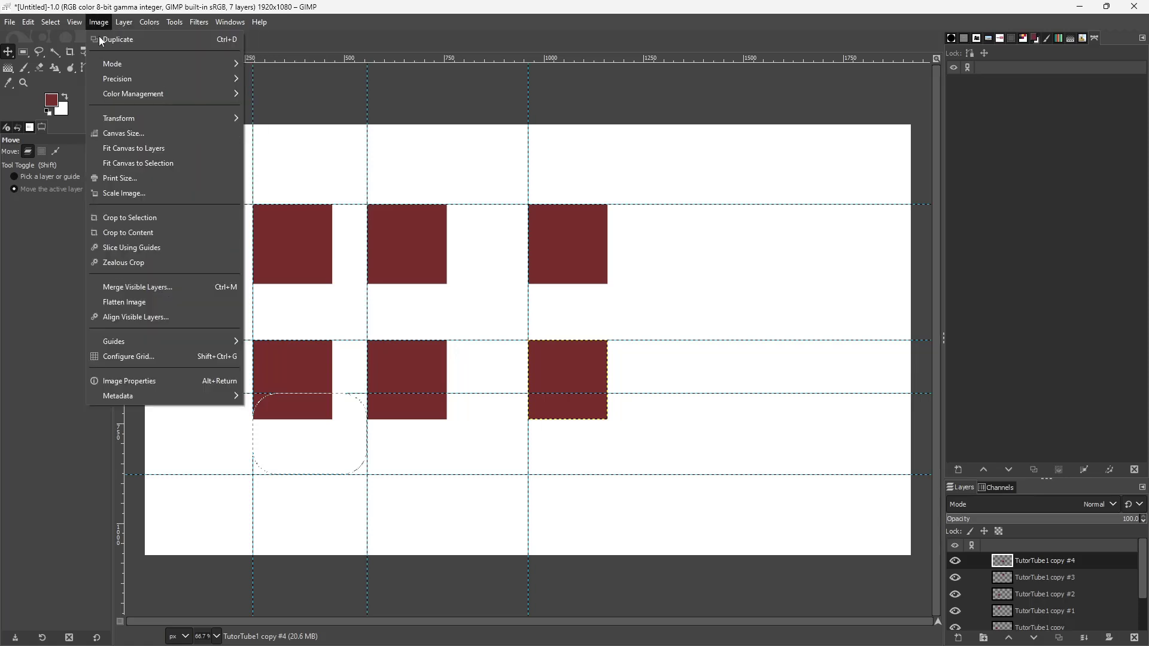
mouse_move(169, 343)
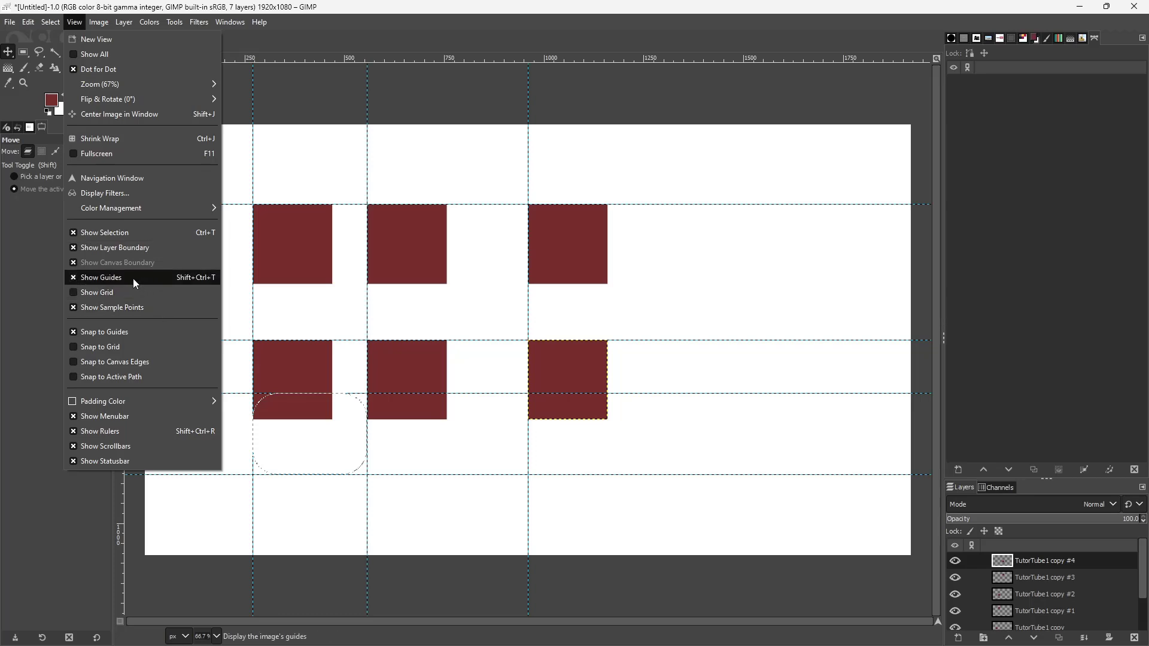
click(134, 277)
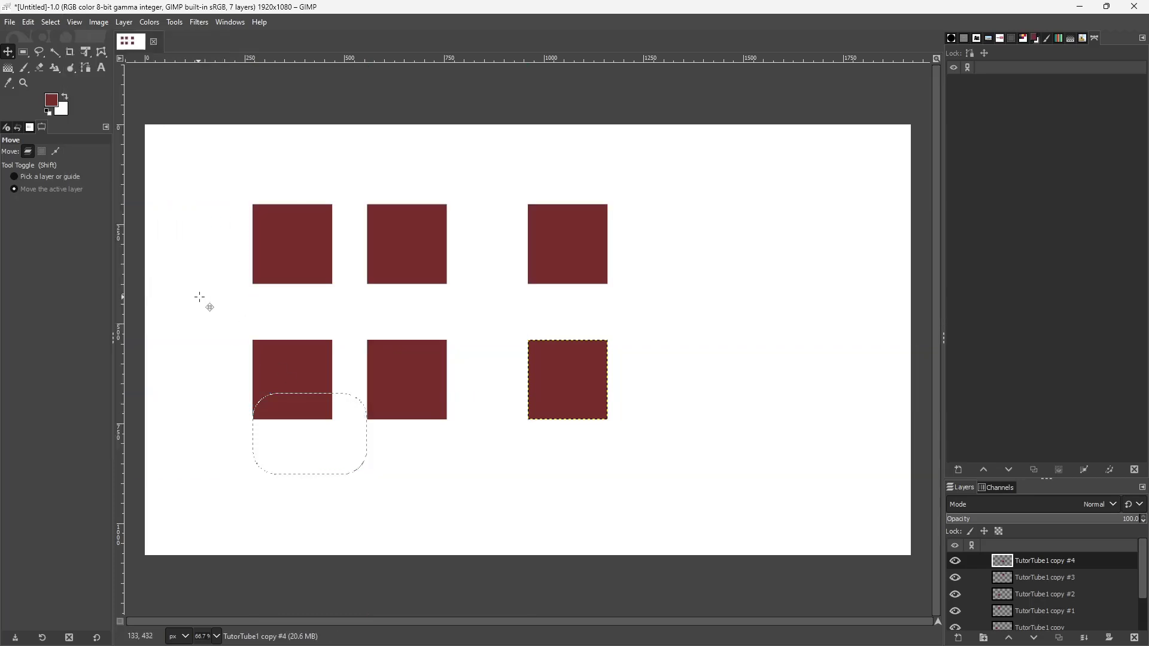
drag(359, 420, 359, 420)
click(51, 27)
mouse_move(68, 25)
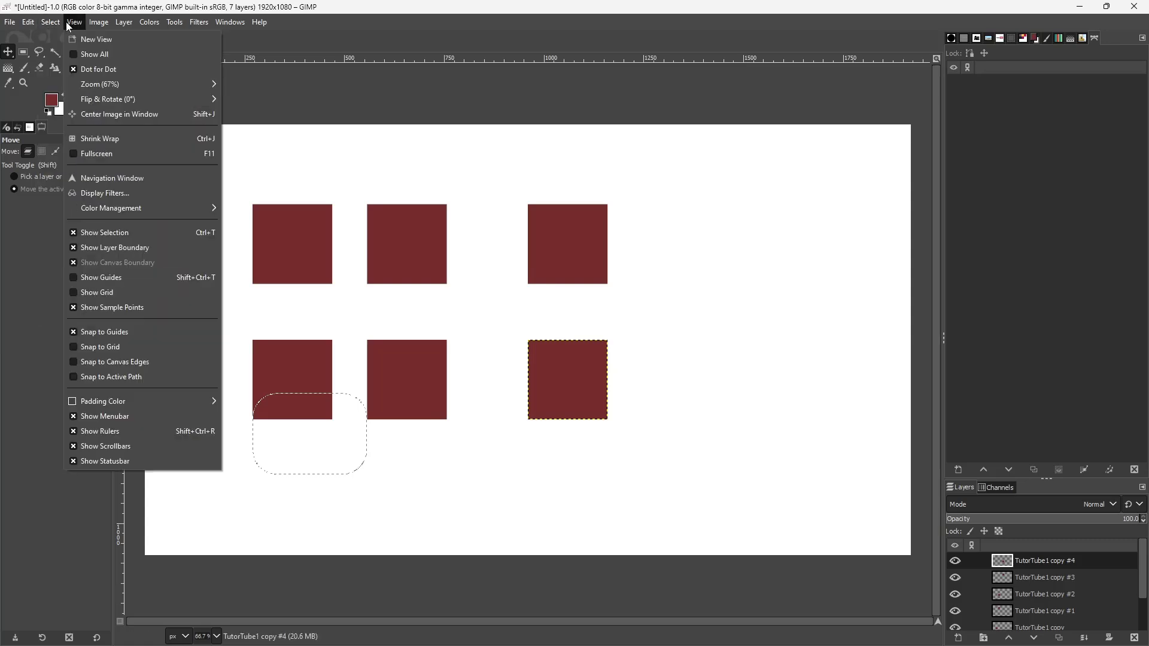
click(103, 278)
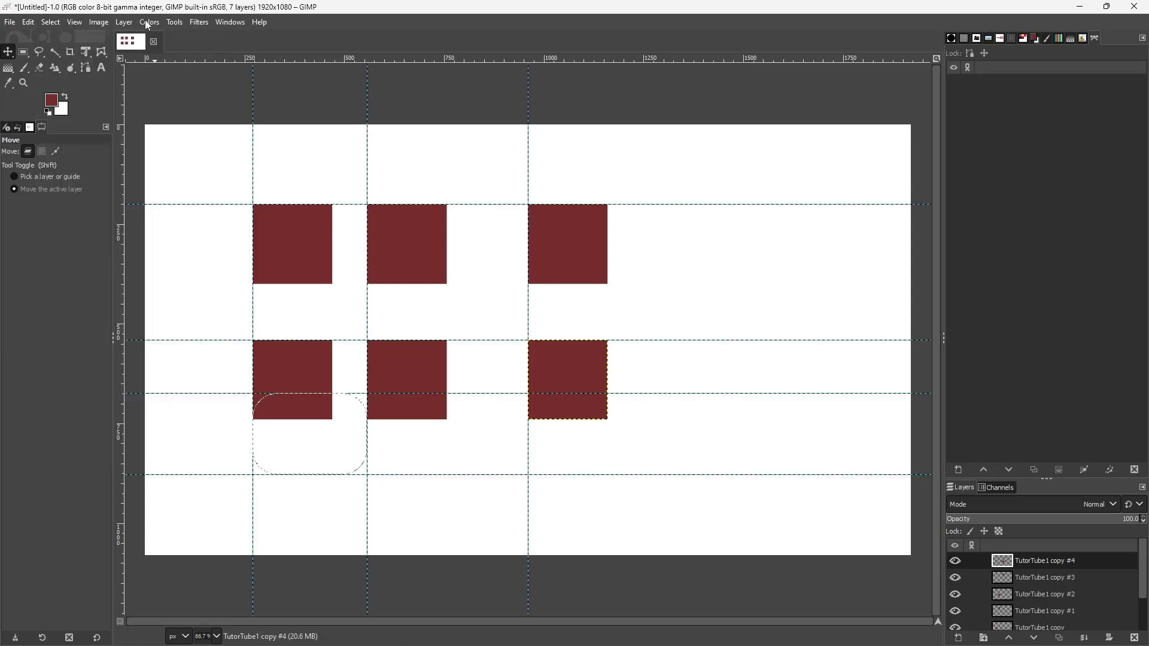
Clear every guide from the image with Remove all Guides
click(124, 22)
mouse_move(100, 15)
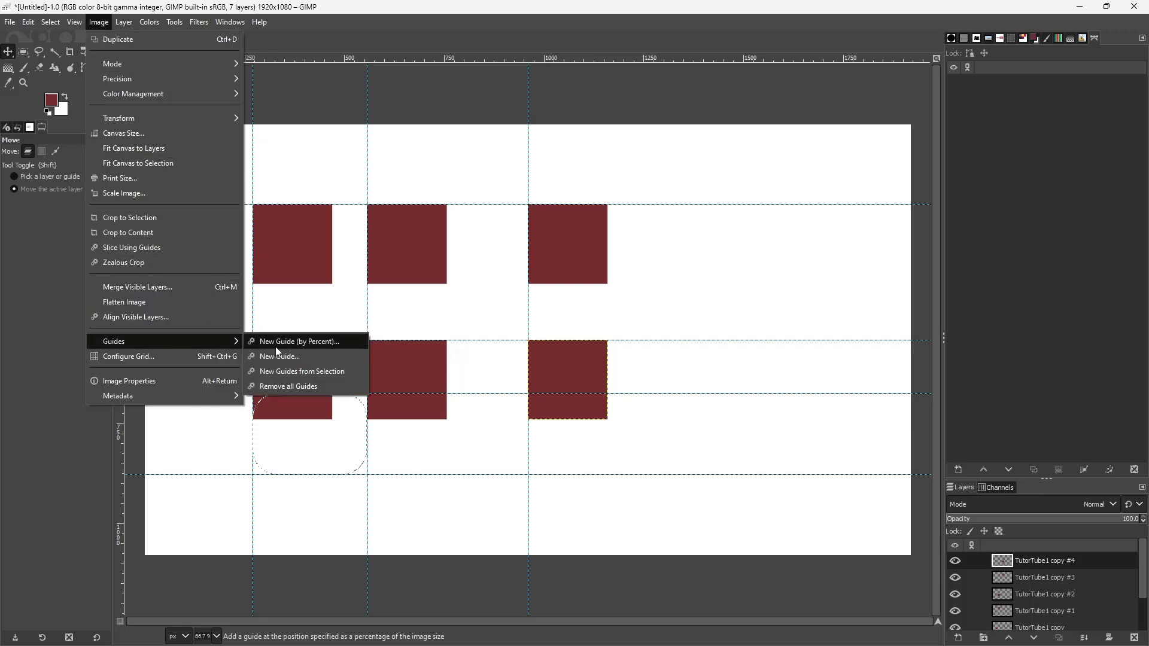
click(320, 387)
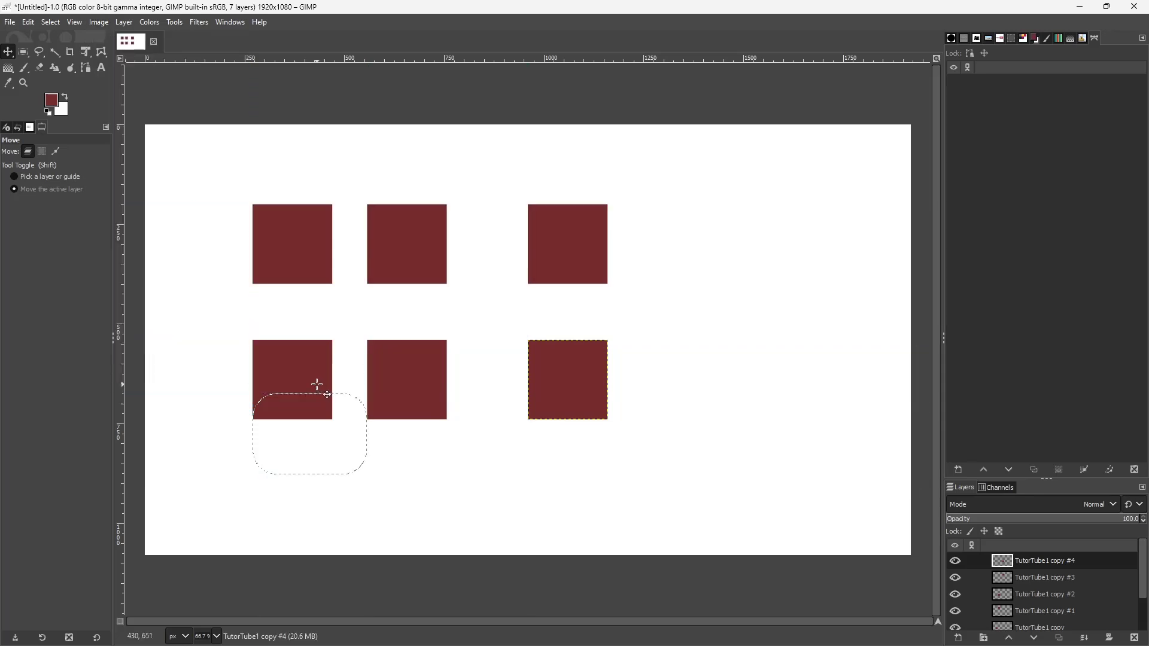